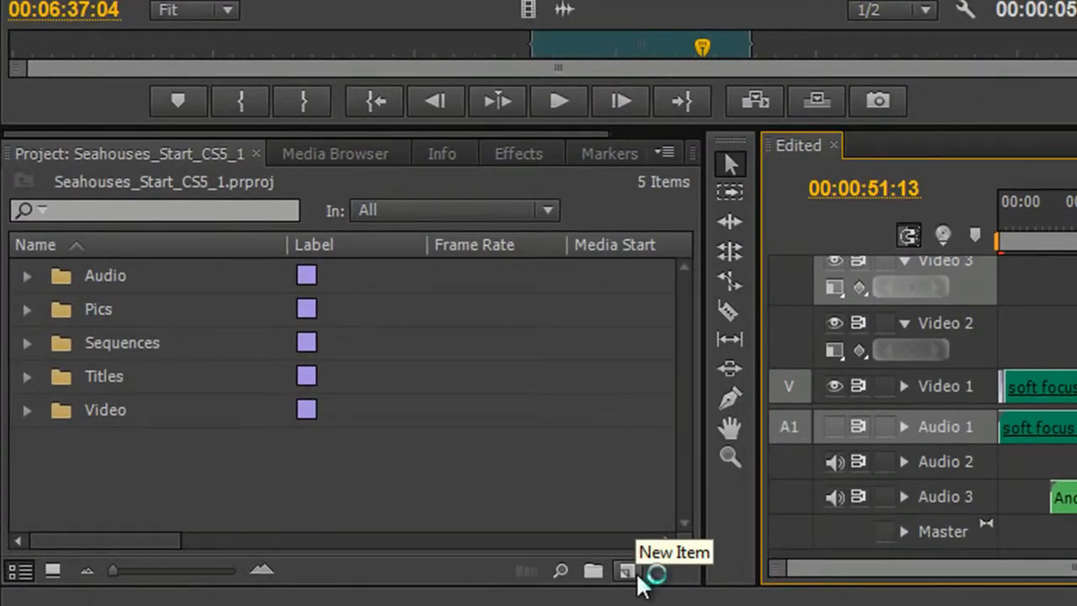
Create a sequence matching the 3D sea.mpeg clip from the Video bin and enlarge its timeline to show the whole clip.
left_click(27, 410)
left_click_drag(92, 446, 633, 575)
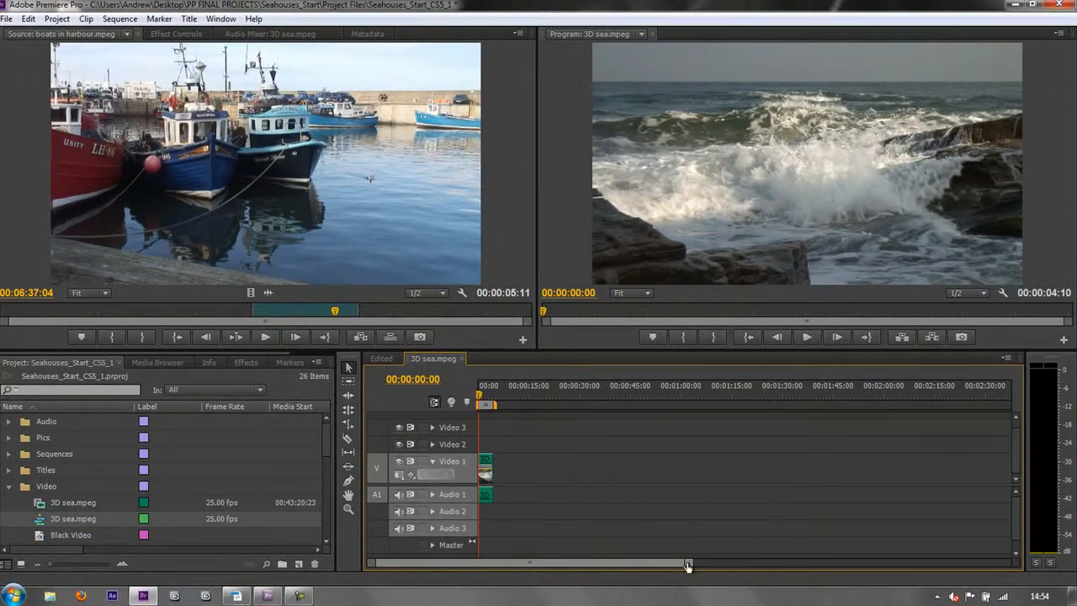
left_click_drag(686, 563, 562, 575)
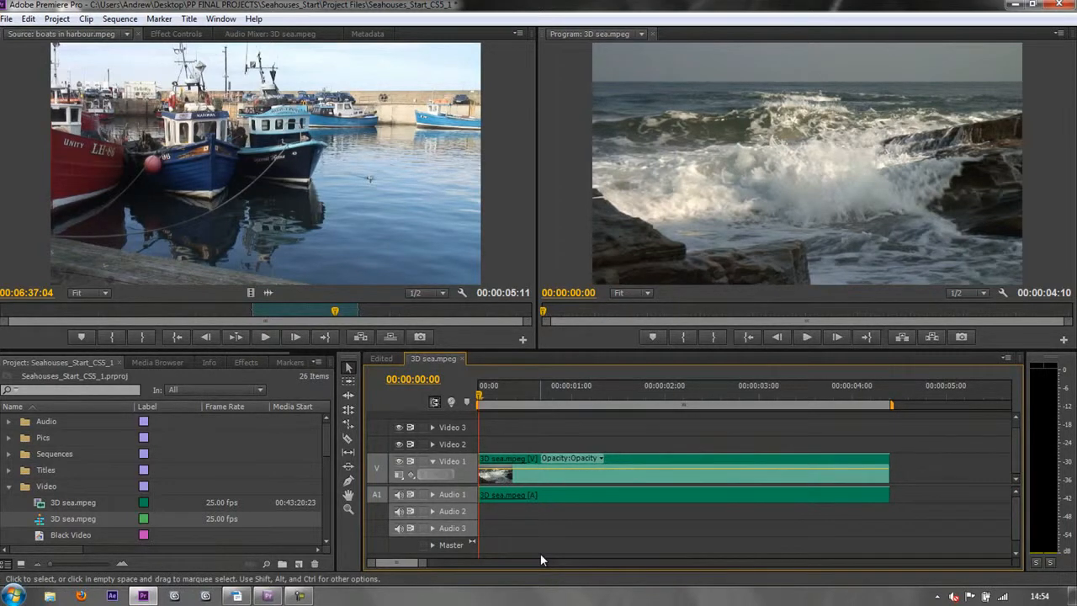
left_click_drag(441, 564, 436, 561)
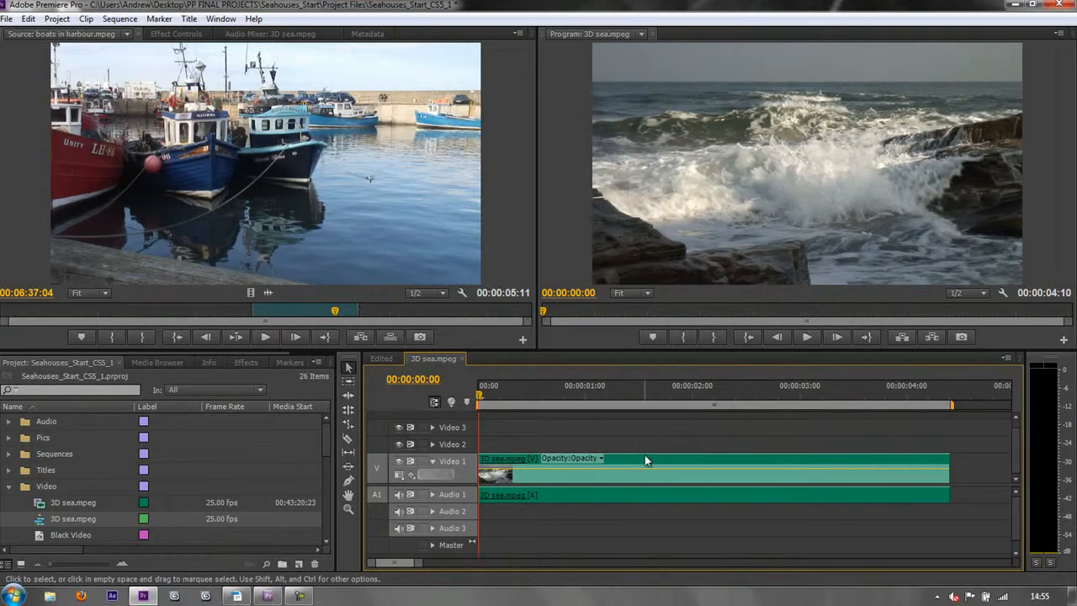
Look along the 3D sea.mpeg sequence and through its video and audio tracks.
scroll(644, 454, "down", 5)
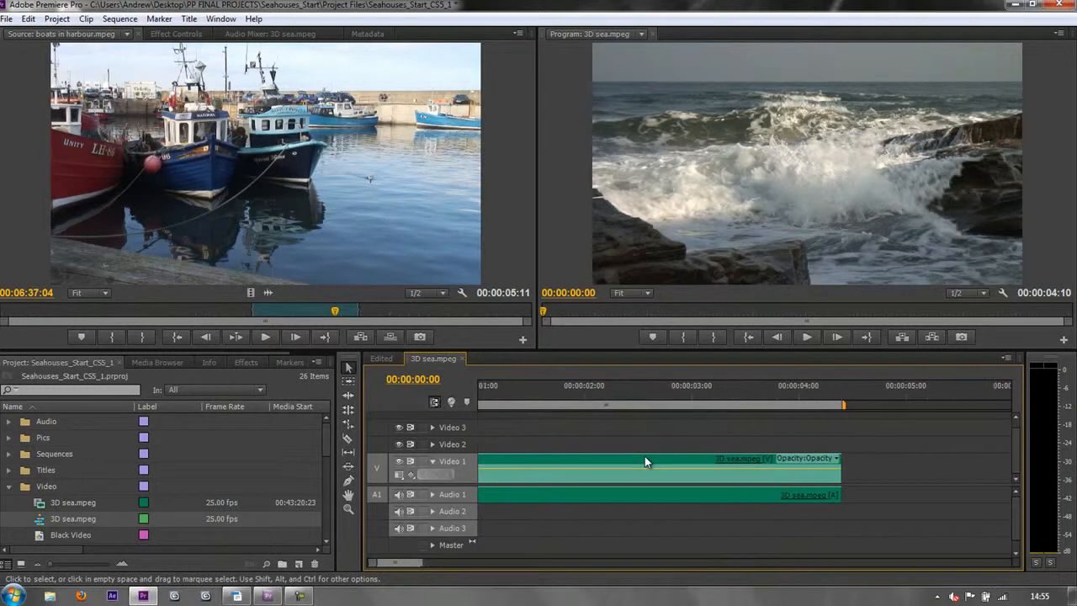
scroll(644, 456, "up", 5)
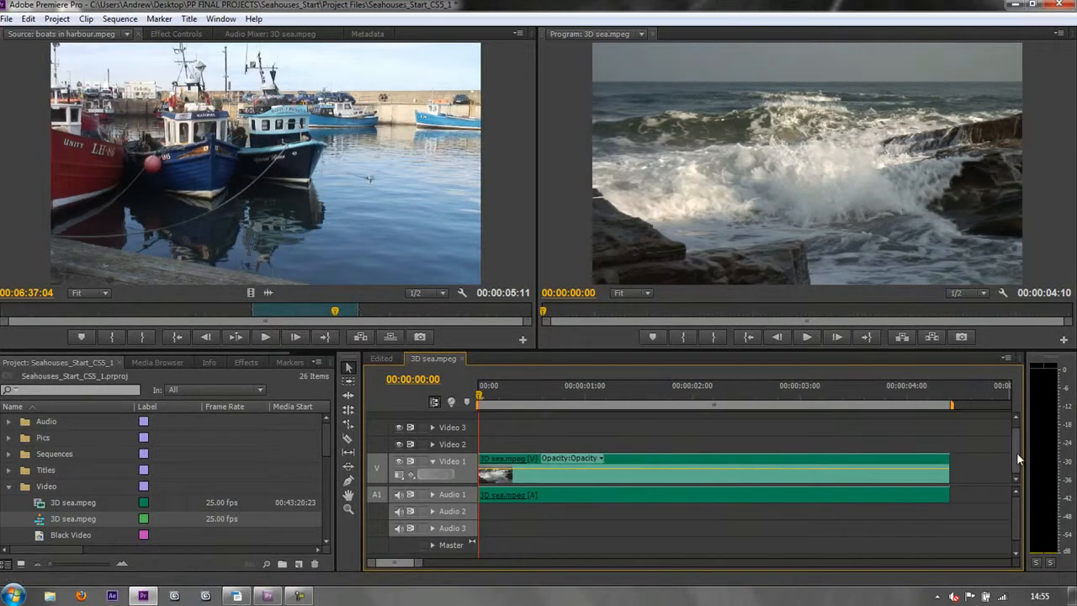
scroll(1015, 456, "up", 1)
scroll(1015, 457, "down", 1)
scroll(1015, 456, "up", 1)
scroll(1016, 457, "down", 1)
scroll(1016, 452, "up", 1)
scroll(1016, 452, "down", 1)
scroll(1015, 451, "up", 1)
scroll(1016, 451, "down", 1)
scroll(1015, 451, "up", 1)
scroll(1015, 451, "down", 1)
scroll(1015, 452, "up", 1)
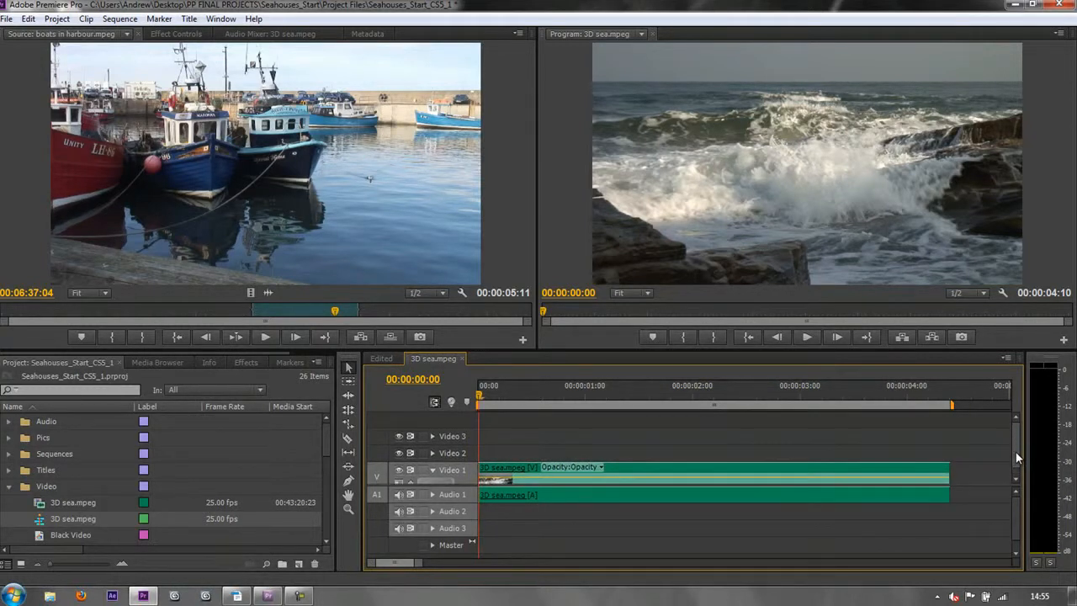
scroll(1015, 452, "down", 1)
scroll(1016, 520, "up", 1)
scroll(1015, 520, "down", 1)
scroll(1016, 519, "up", 1)
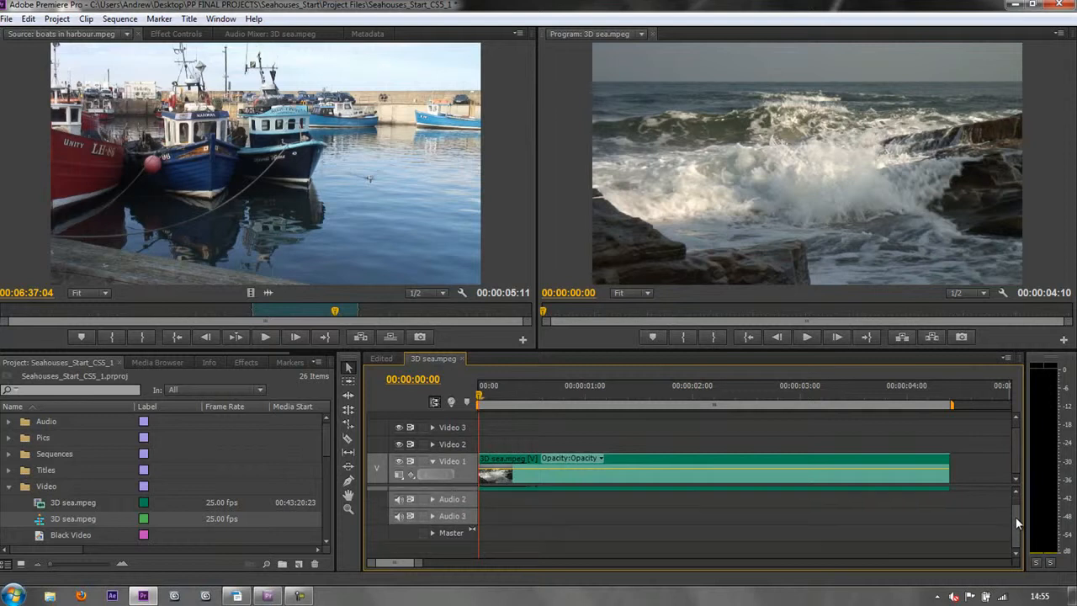
scroll(1015, 517, "down", 1)
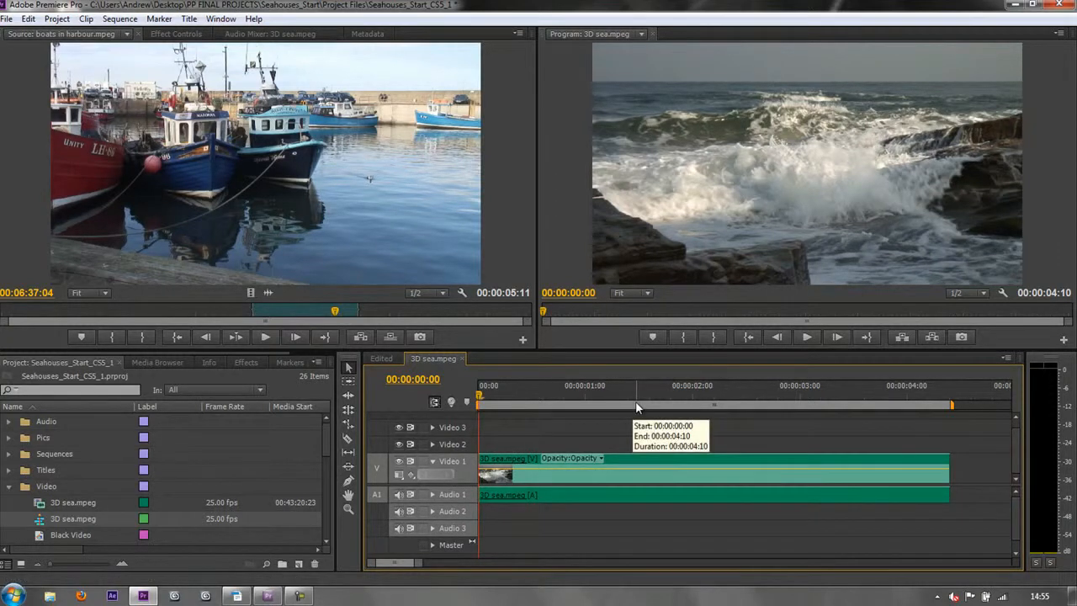
scroll(636, 407, "down", 1)
scroll(636, 403, "up", 1)
scroll(644, 404, "down", 1)
scroll(638, 407, "up", 1)
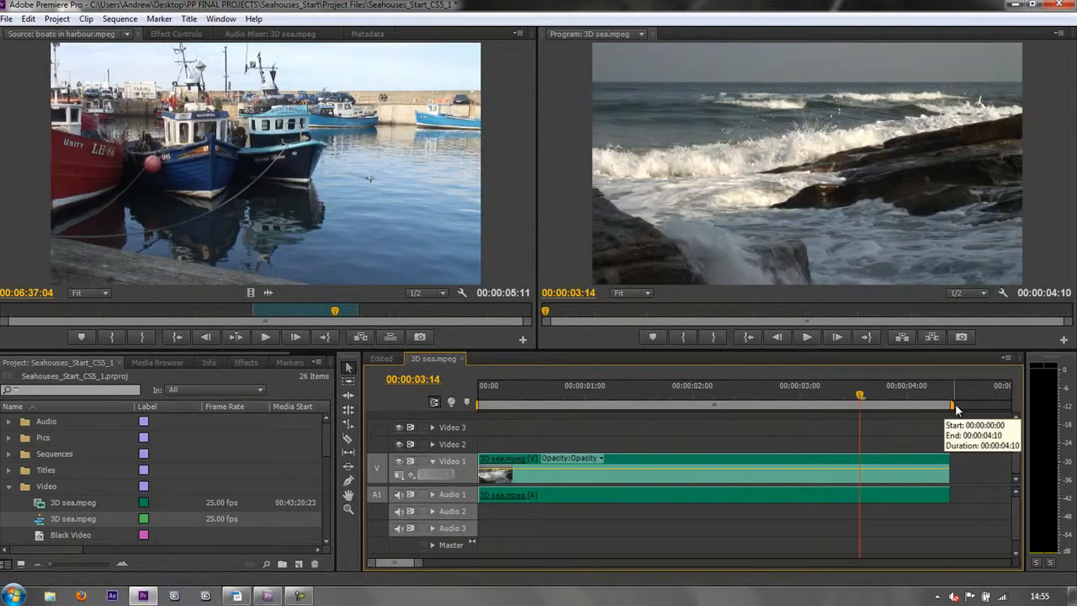
Shorten the sequence's work area to about one second and expand it back over the whole clip.
left_click_drag(956, 407, 668, 407)
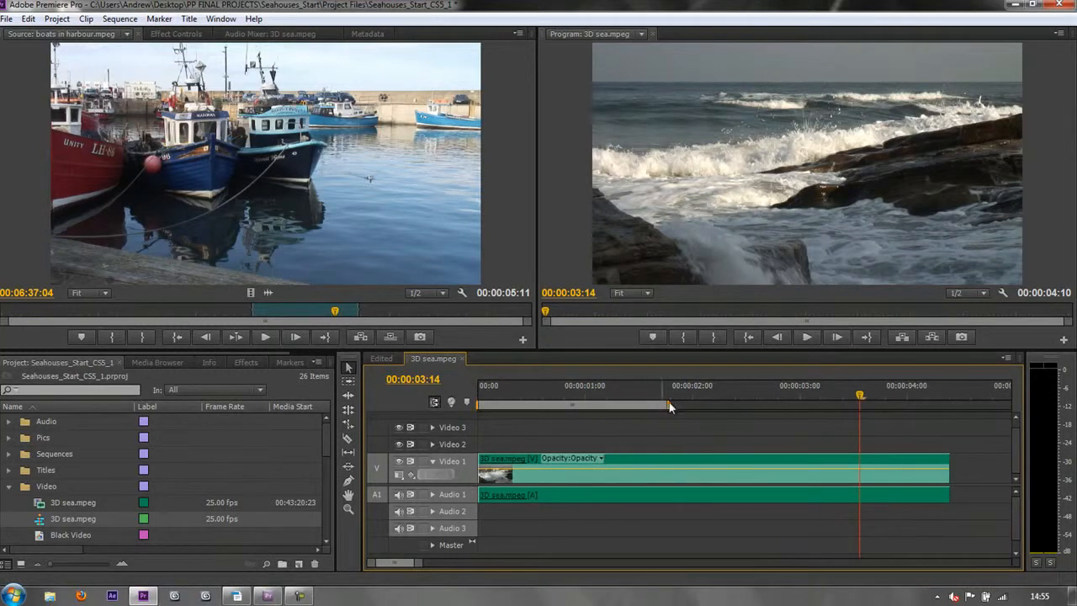
mouse_move(670, 407)
left_mouse_down()
mouse_move(569, 407)
mouse_move(923, 410)
mouse_move(657, 408)
left_mouse_up()
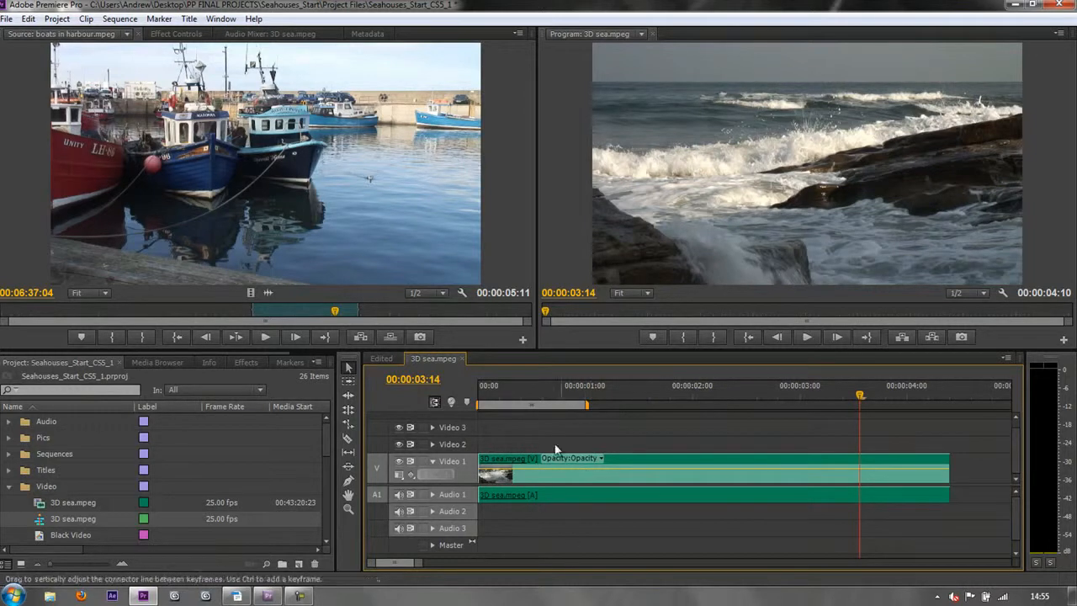
double_click(539, 404)
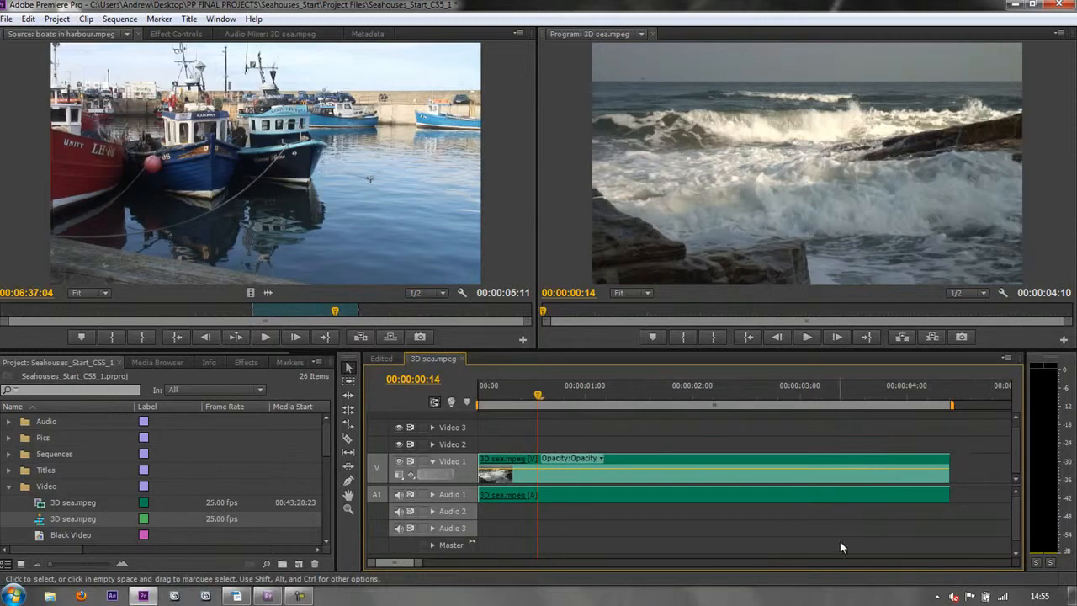
Collapse the Video bin and review the new sequence presets, leaving without creating a sequence.
left_click(9, 486)
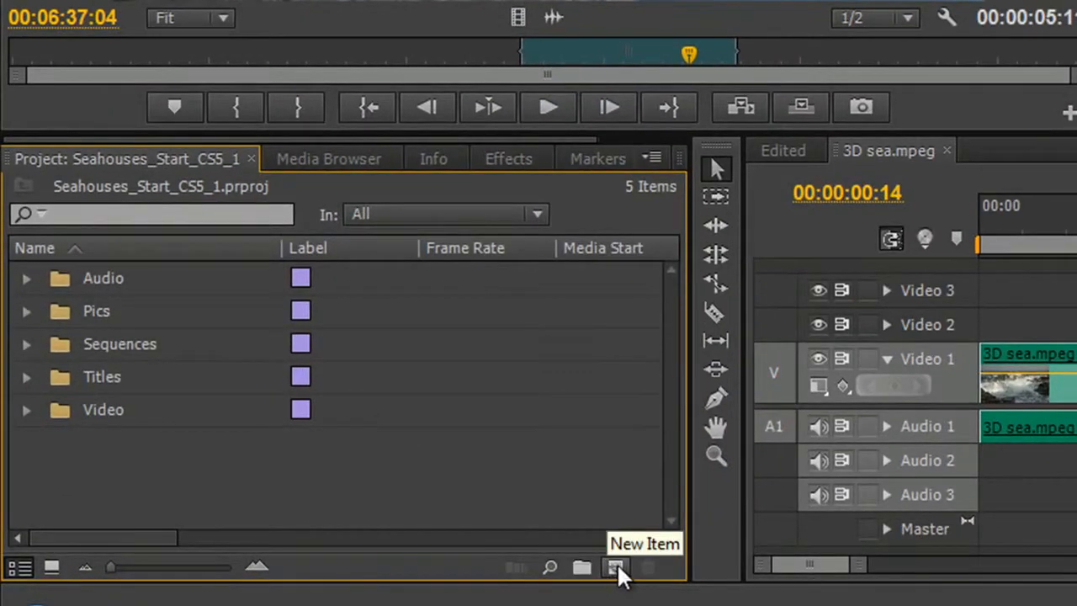
left_click(617, 566)
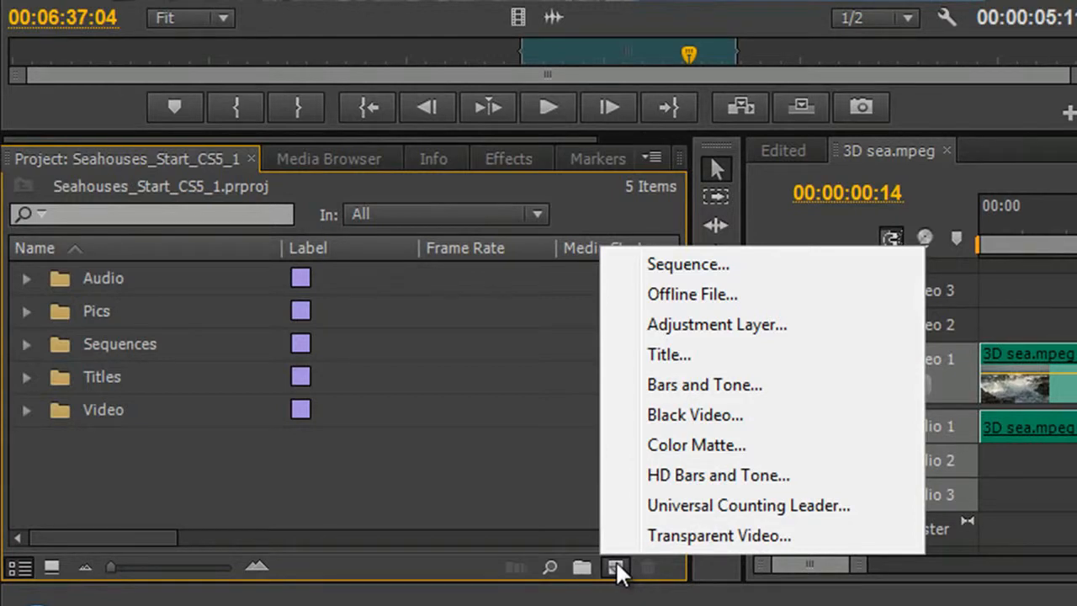
left_click(698, 265)
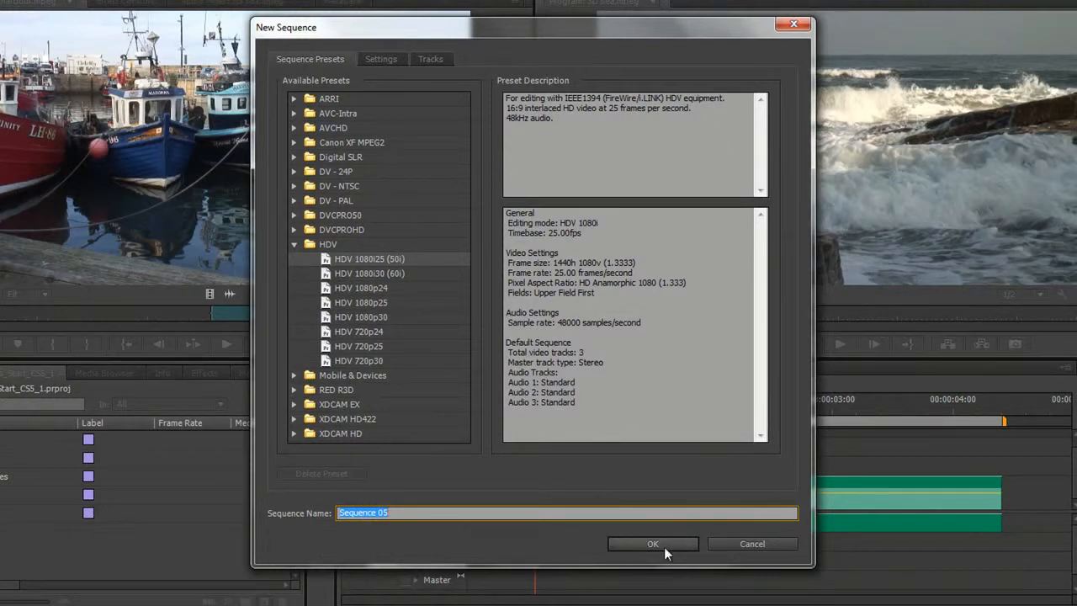
left_click(709, 541)
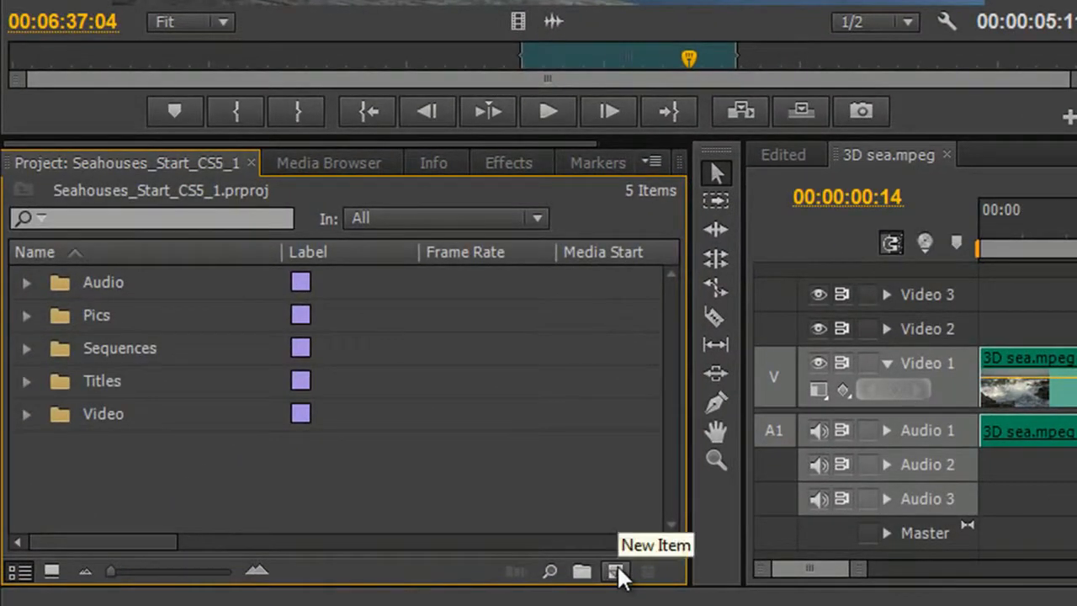
Start a new offline file with 1440 x 1080 video at 25.00fps, HD Anamorphic 1080 (1.333) pixels and 48000 Hz audio.
left_click(616, 572)
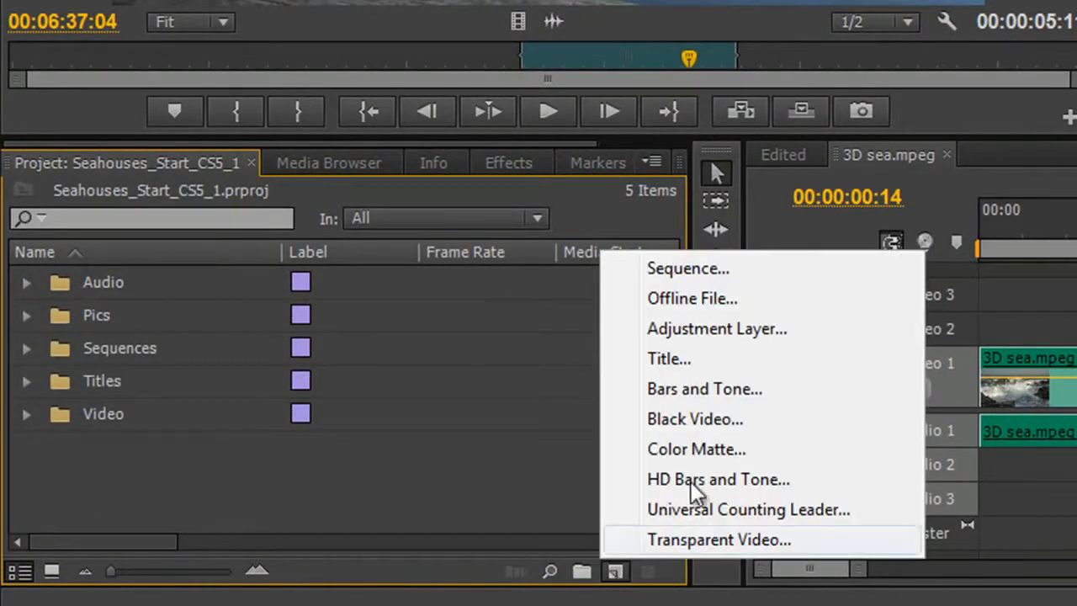
left_click(719, 305)
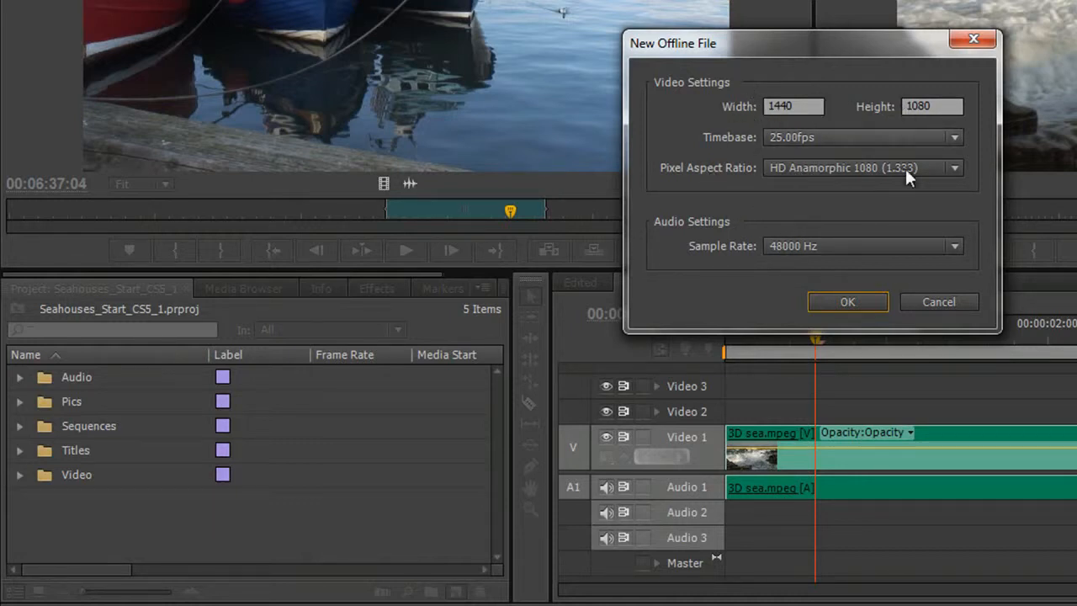
left_click(848, 300)
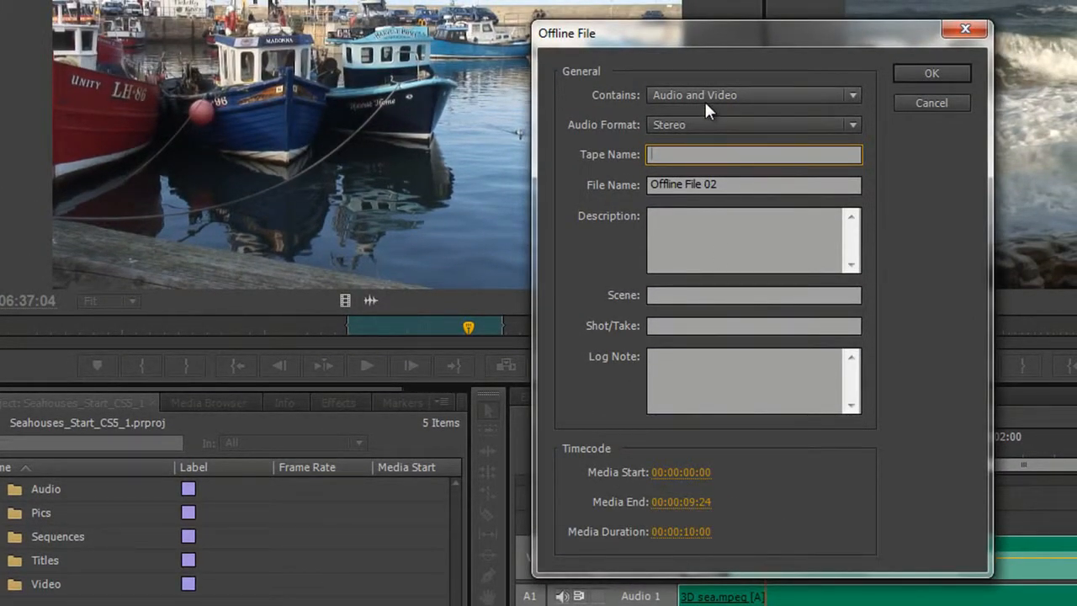
Keep the offline file's audio format as Stereo, leave the tape name empty and name the file "Offline file".
left_click(705, 128)
left_click(695, 171)
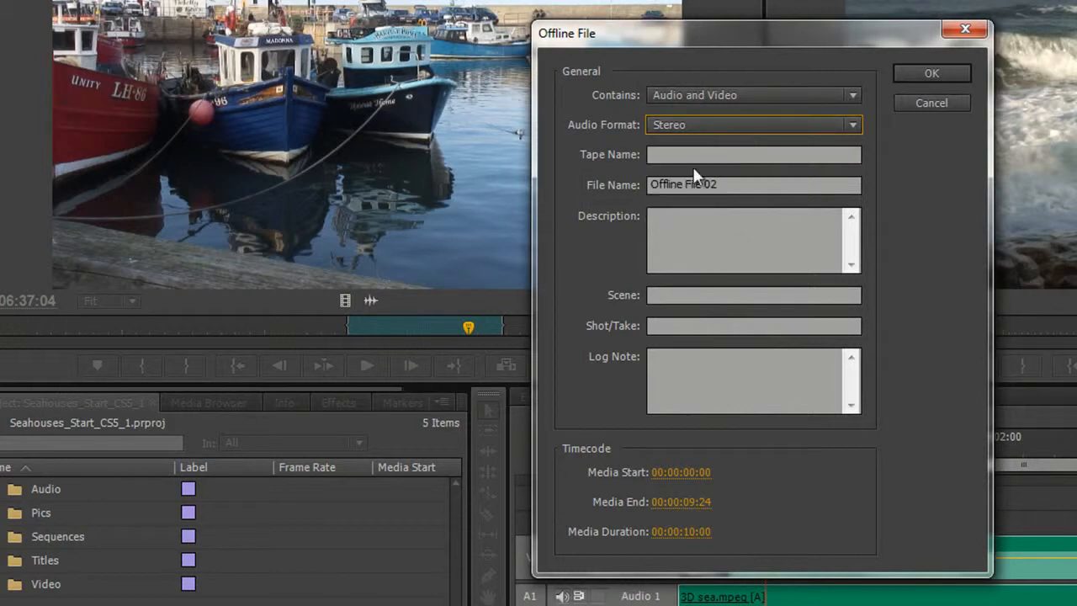
left_click(683, 157)
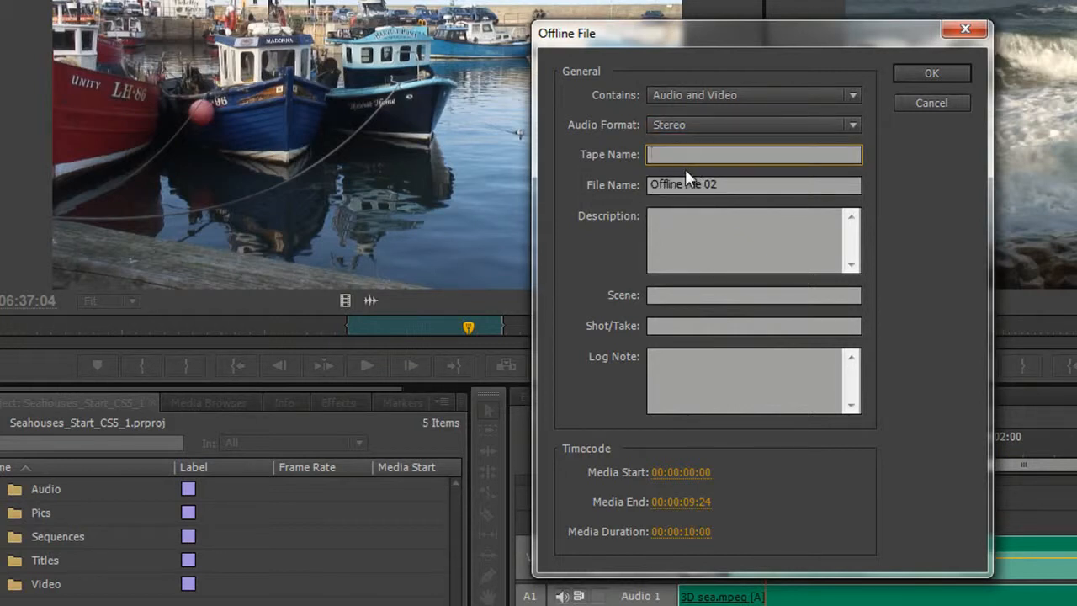
key("Tab")
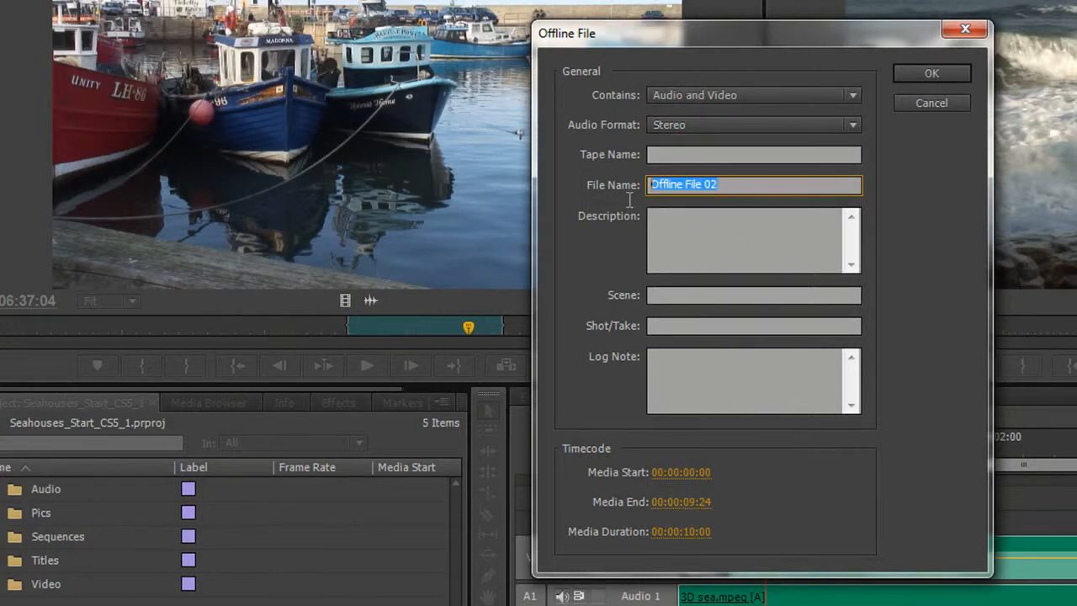
type("Offline file")
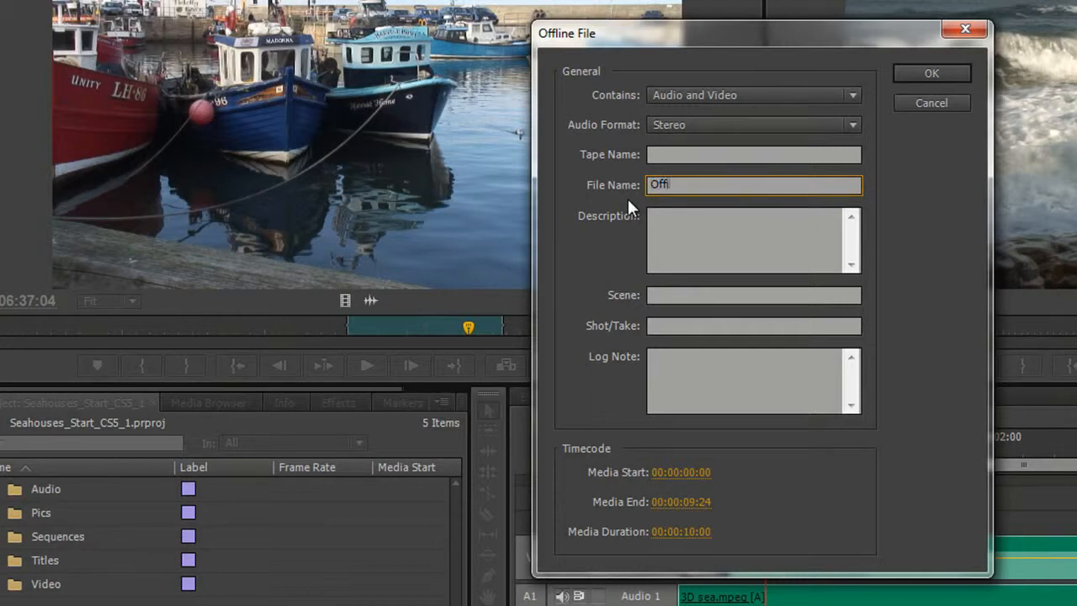
Enter the description "oefjbosjdbv", leave scene, shot/take and log note empty, and create the offline file.
left_click(727, 236)
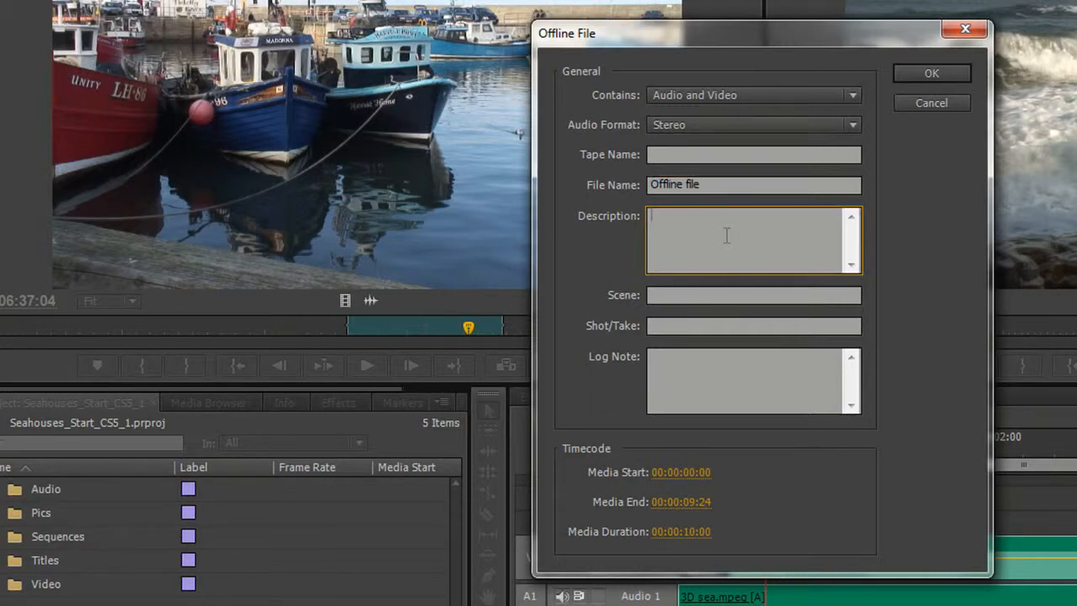
type("oefjbosjdbv")
left_click(704, 295)
left_click(686, 326)
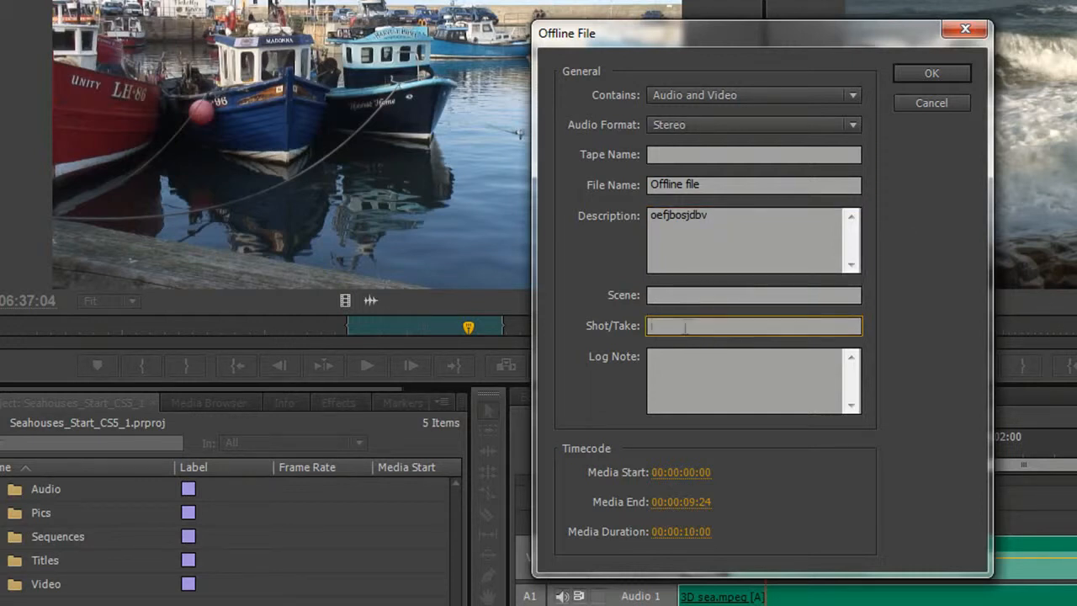
left_click(693, 370)
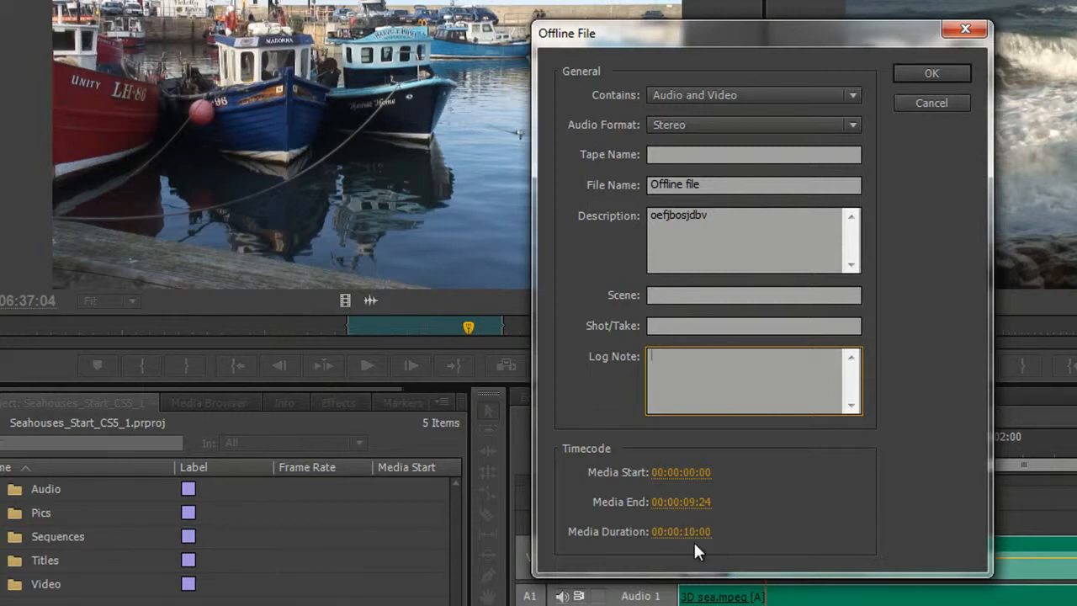
left_click(937, 73)
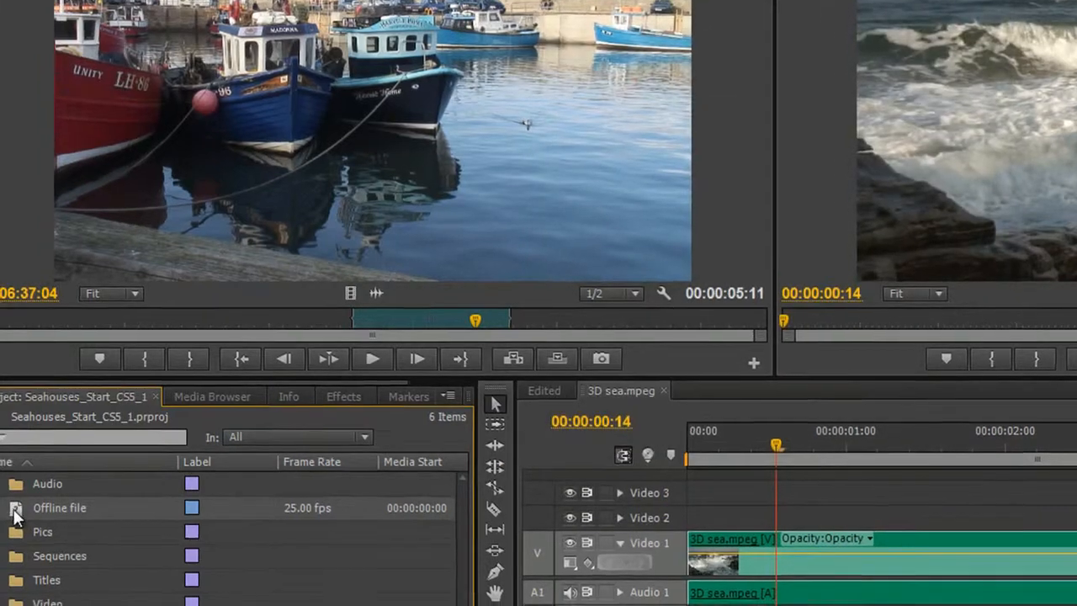
Examine the offline file's media details in the maximized project listing, and restore the normal layout.
mouse_move(11, 518)
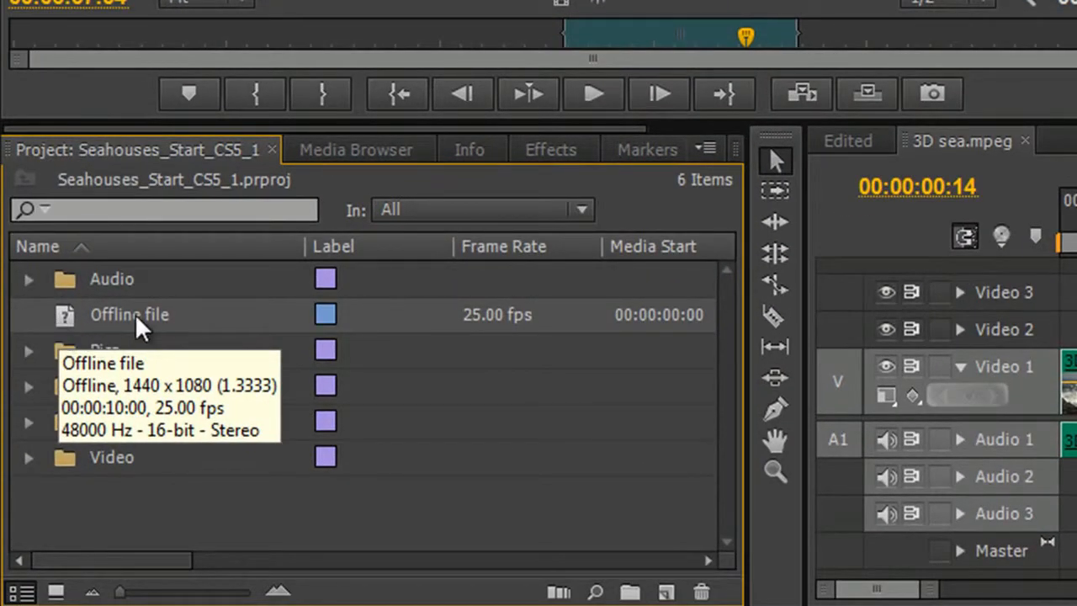
key("grave")
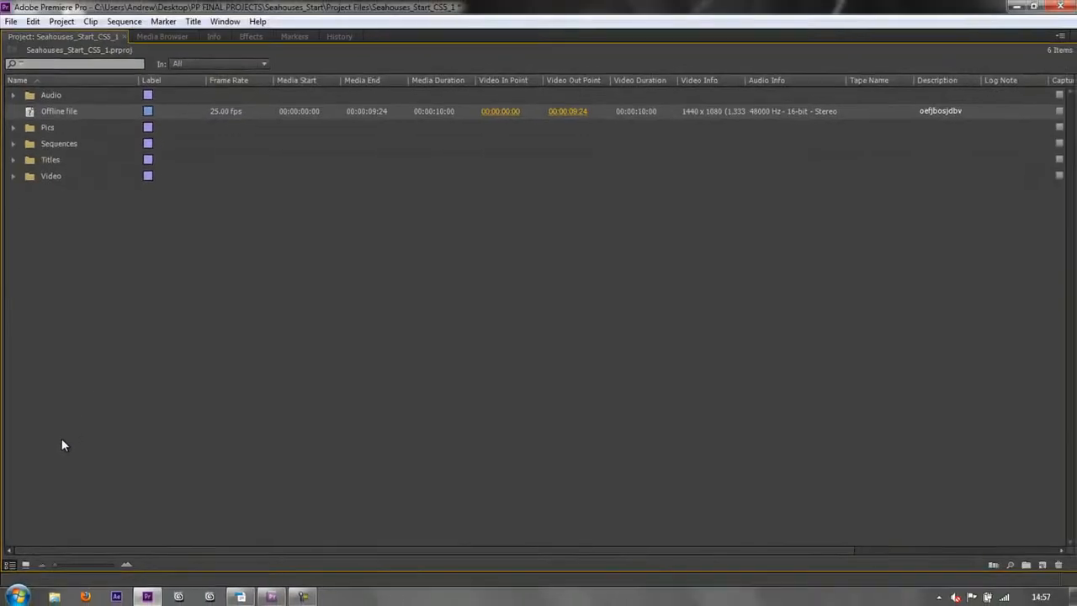
mouse_move(222, 123)
key("grave")
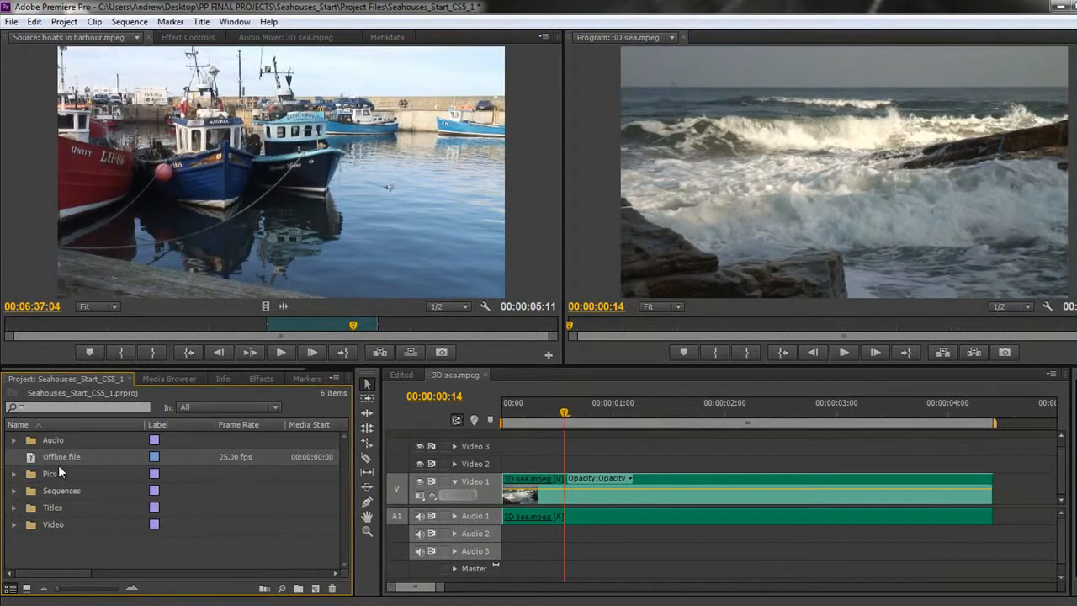
Place Offline file on Video 2 and Audio 2 starting at 00:00:00:14, and set the playhead to 00:00:00:13.
left_click_drag(63, 455, 515, 479)
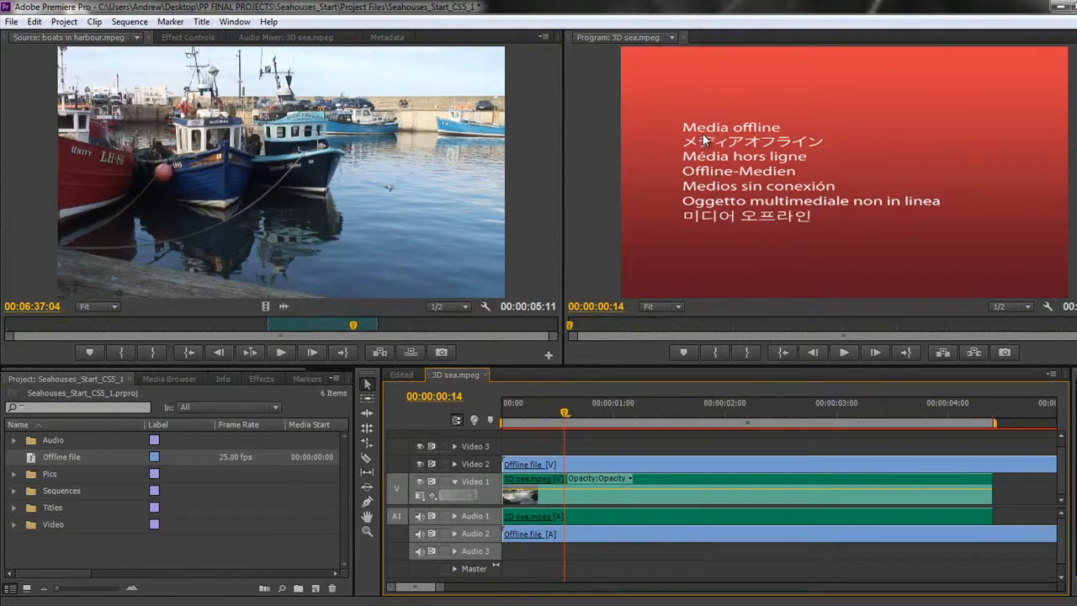
left_click_drag(687, 466, 759, 479)
left_click(561, 412)
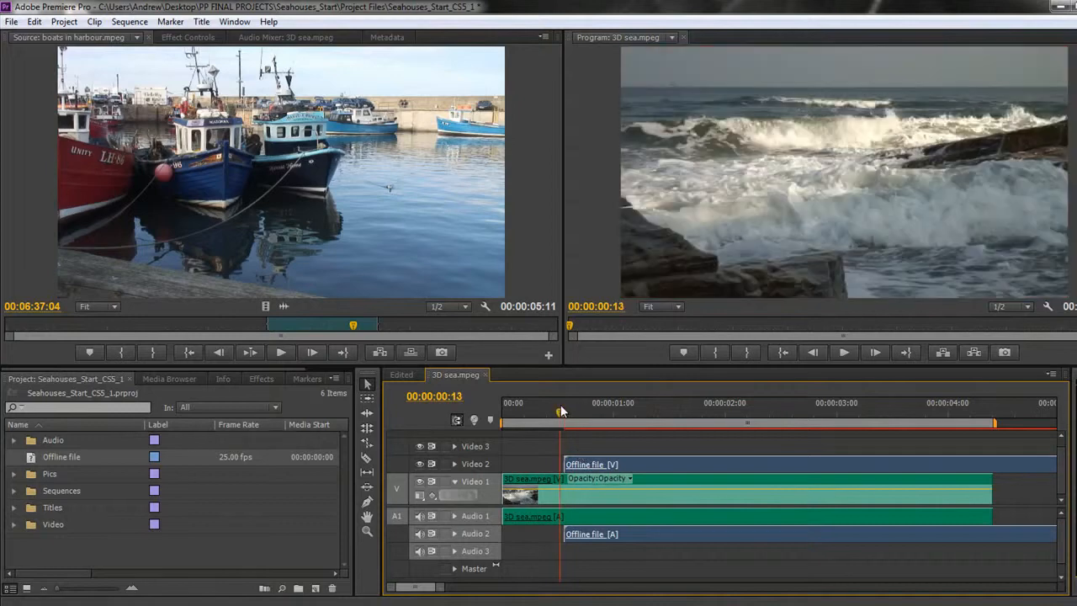
mouse_move(561, 412)
left_mouse_down()
mouse_move(527, 411)
mouse_move(586, 412)
mouse_move(560, 411)
left_mouse_up()
Try to extend the end of the Offline file clip on Video 2 beyond its original length.
left_click_drag(443, 587, 533, 595)
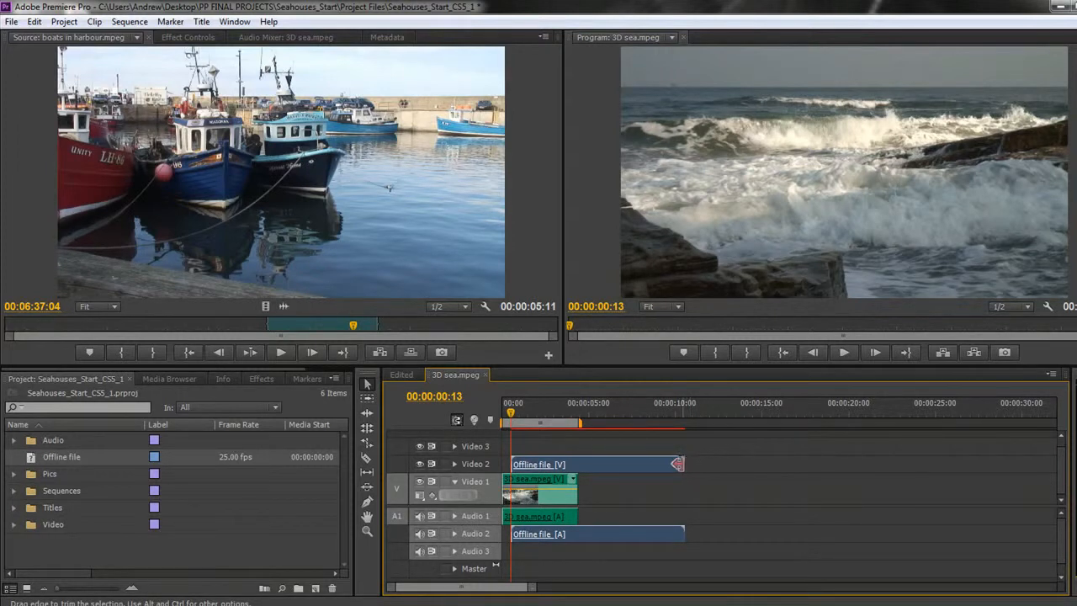
mouse_move(679, 464)
left_mouse_down()
mouse_move(585, 462)
mouse_move(685, 463)
left_mouse_up()
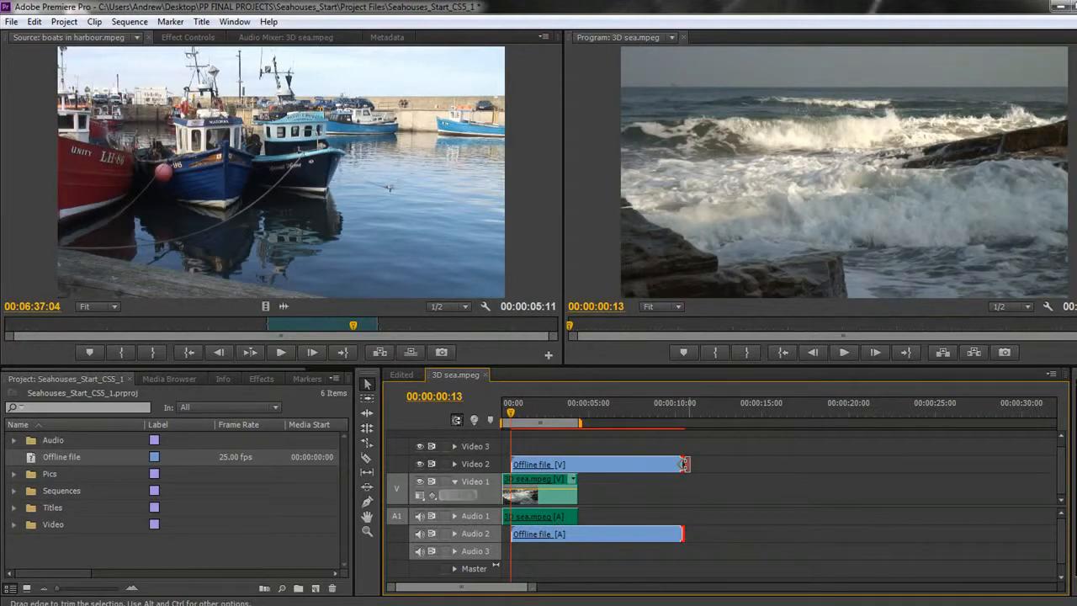
left_click_drag(681, 467, 712, 464)
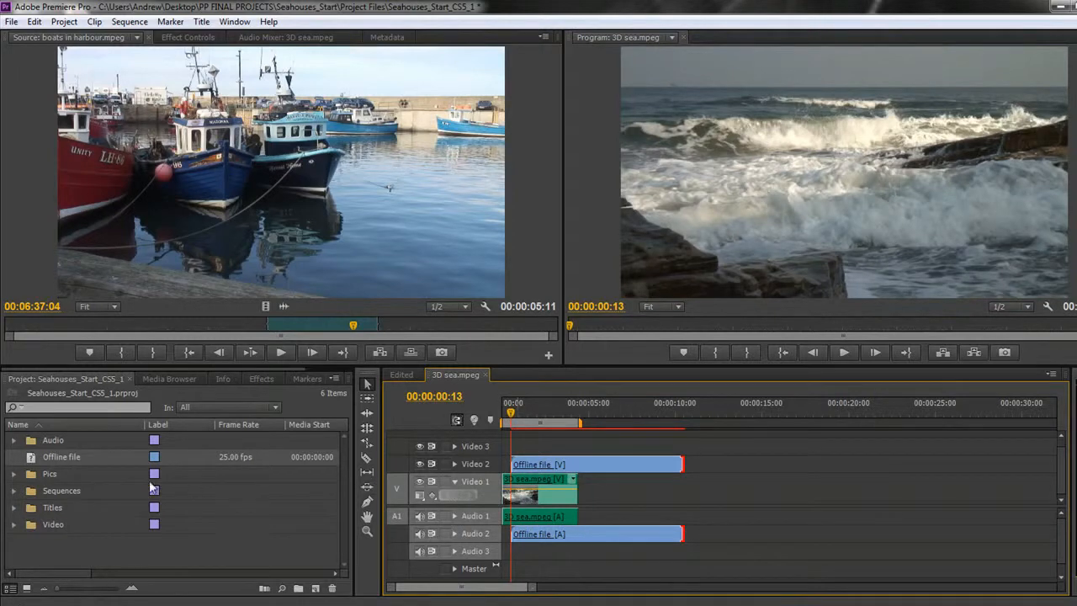
Link the Offline file project item to the "dog past camera" video in the Trimmed_Seahouses folder.
right_click(54, 455)
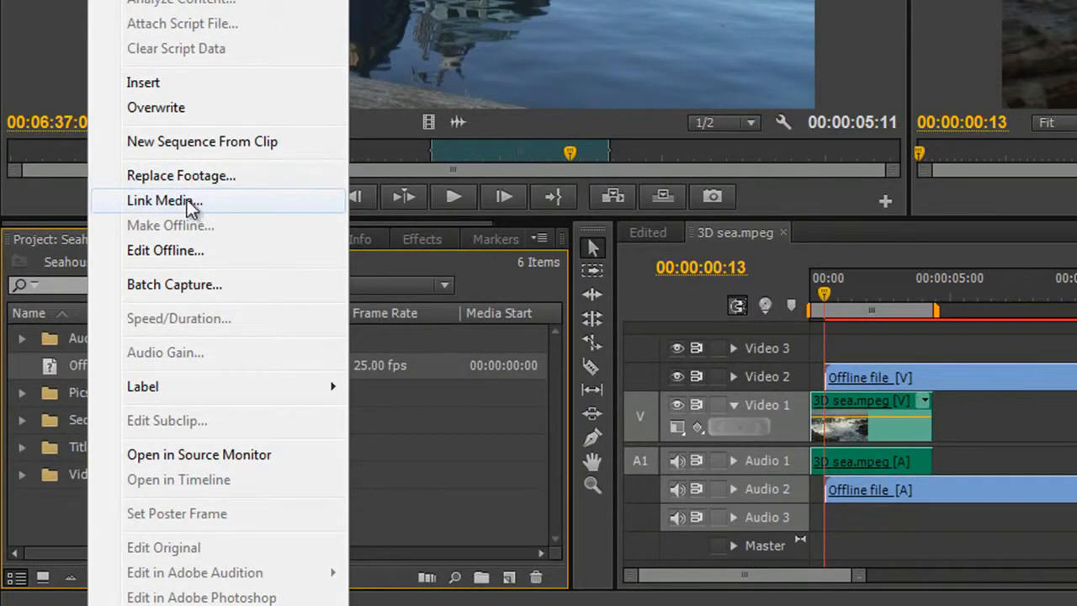
left_click(187, 198)
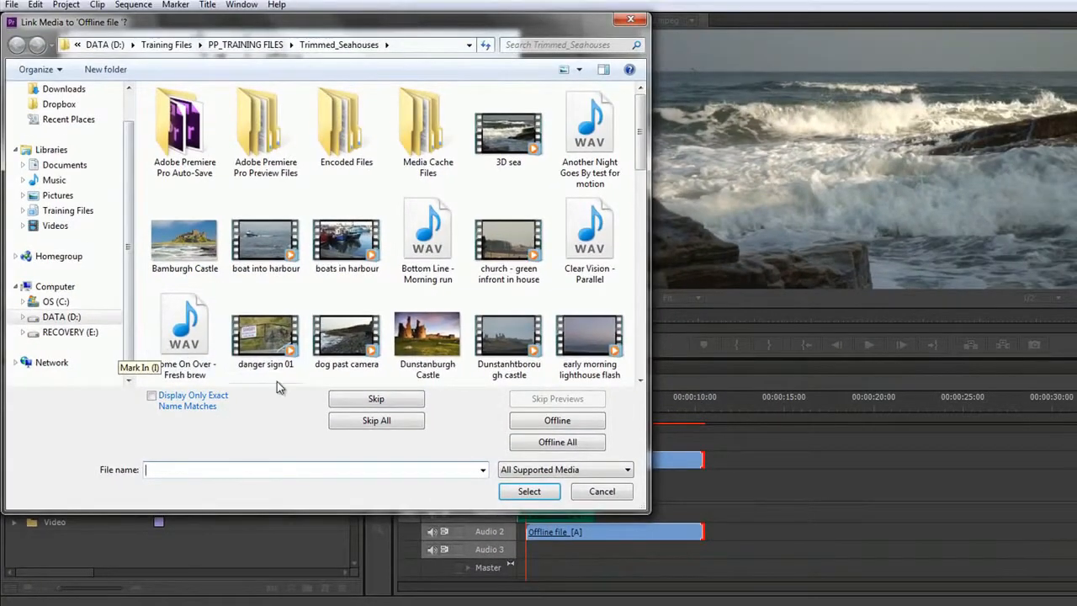
double_click(330, 352)
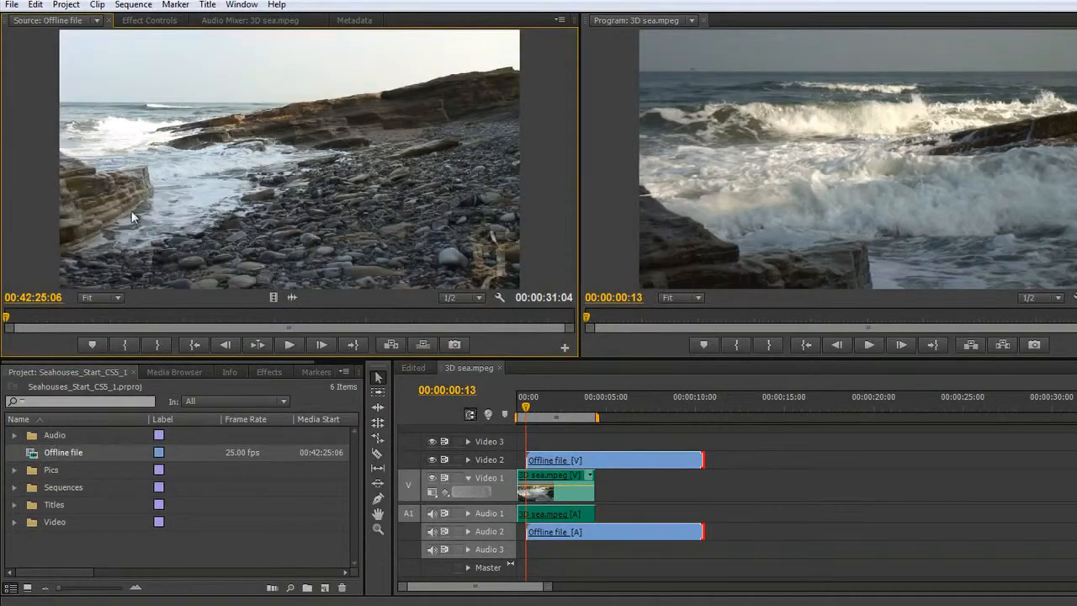
left_click_drag(527, 410, 529, 489)
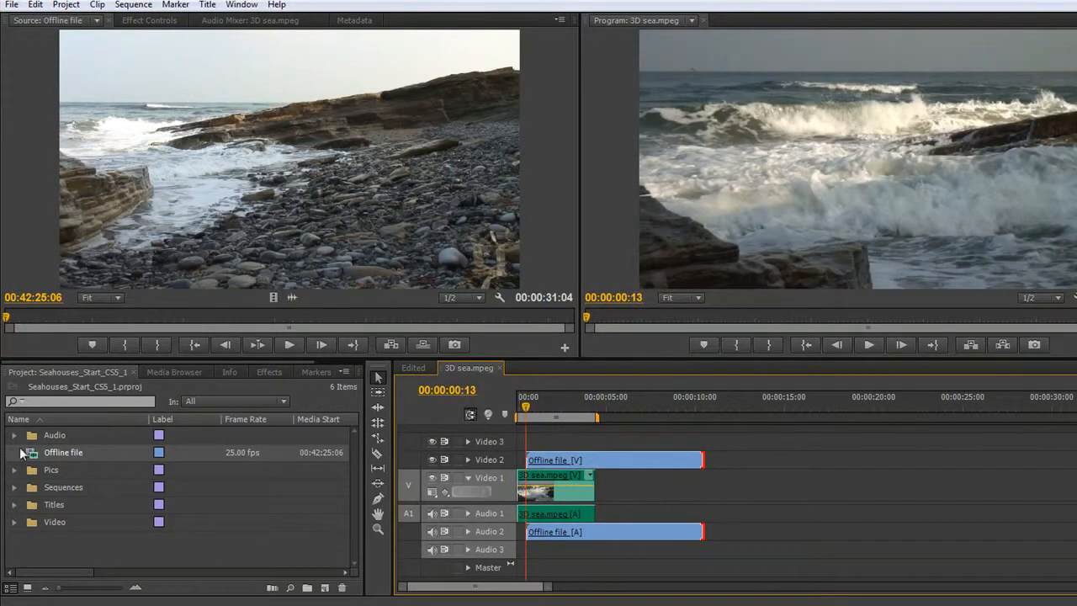
Delete the Offline file from the project together with its clip references in the sequence.
left_click(37, 454)
right_click(37, 454)
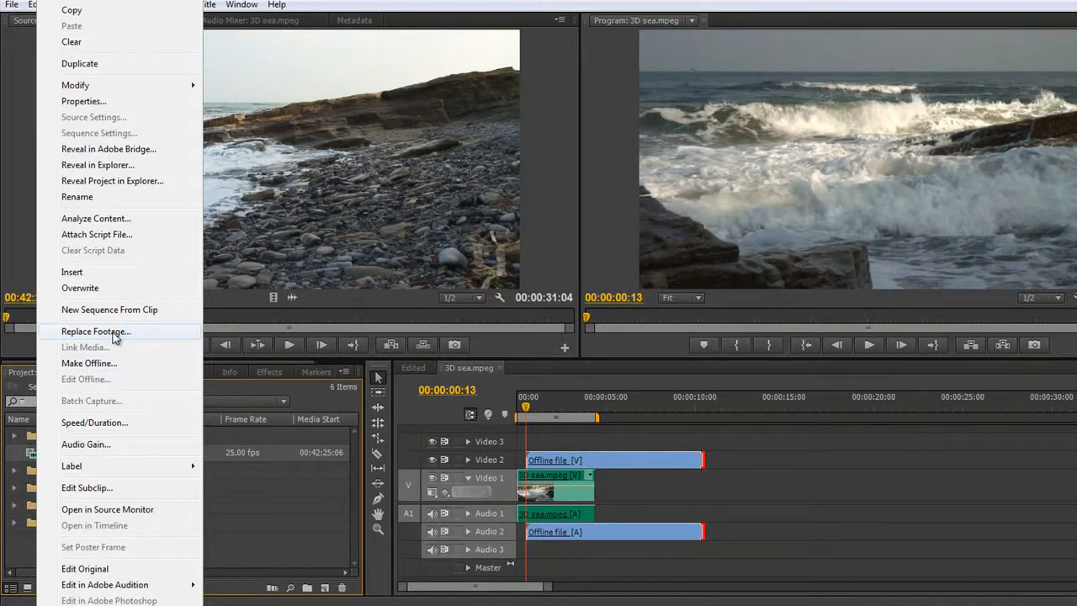
left_click(245, 488)
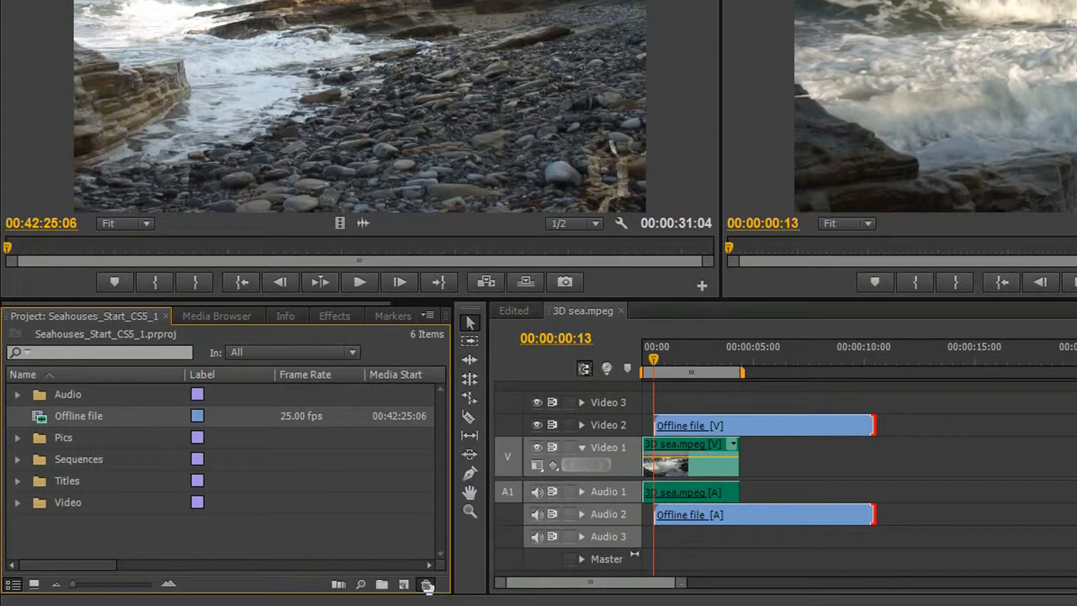
left_click(427, 585)
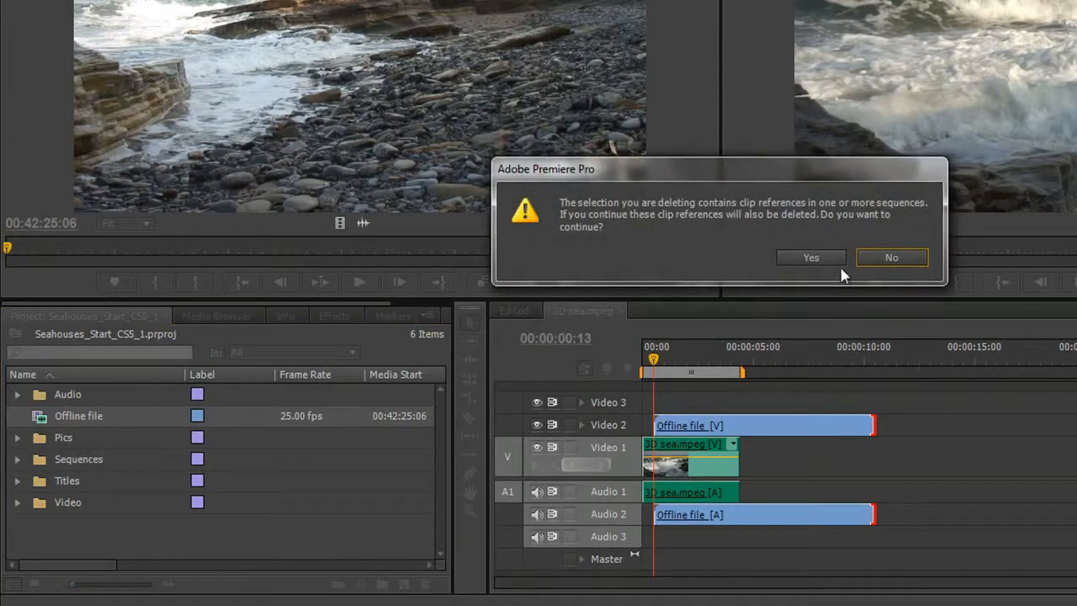
left_click(816, 257)
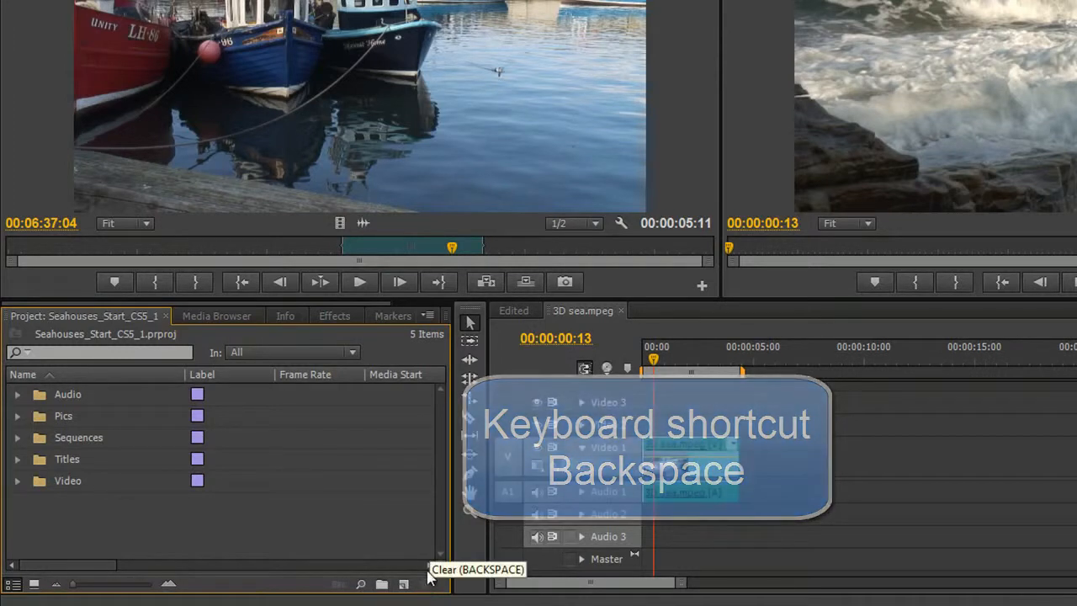
Create an adjustment layer at 1440 x 1080, 25.00fps, with HD Anamorphic 1080 (1.333) pixel aspect ratio.
left_click(404, 584)
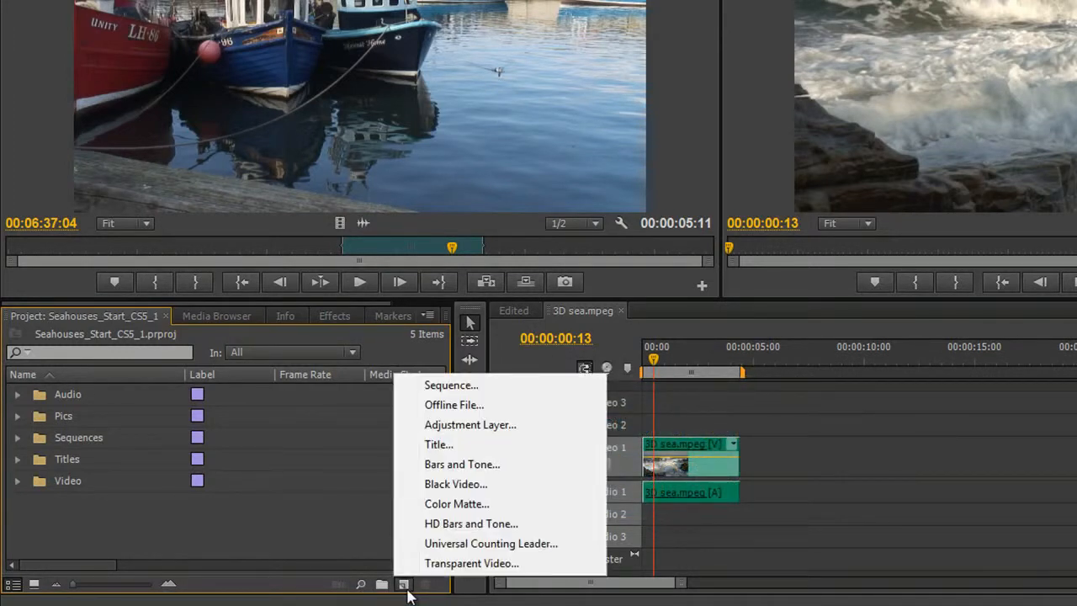
left_click(464, 426)
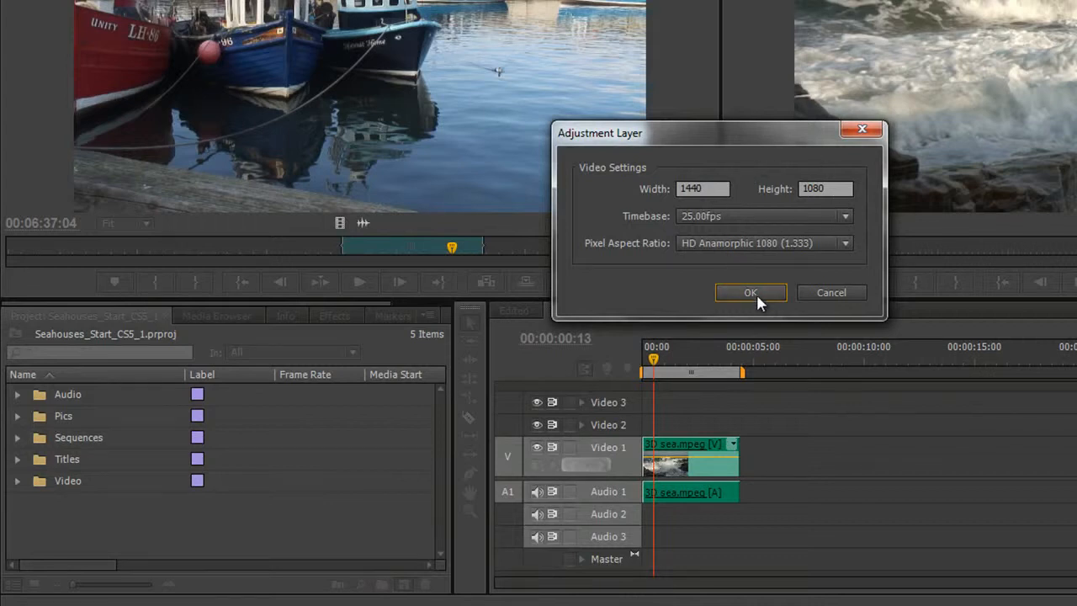
left_click(750, 292)
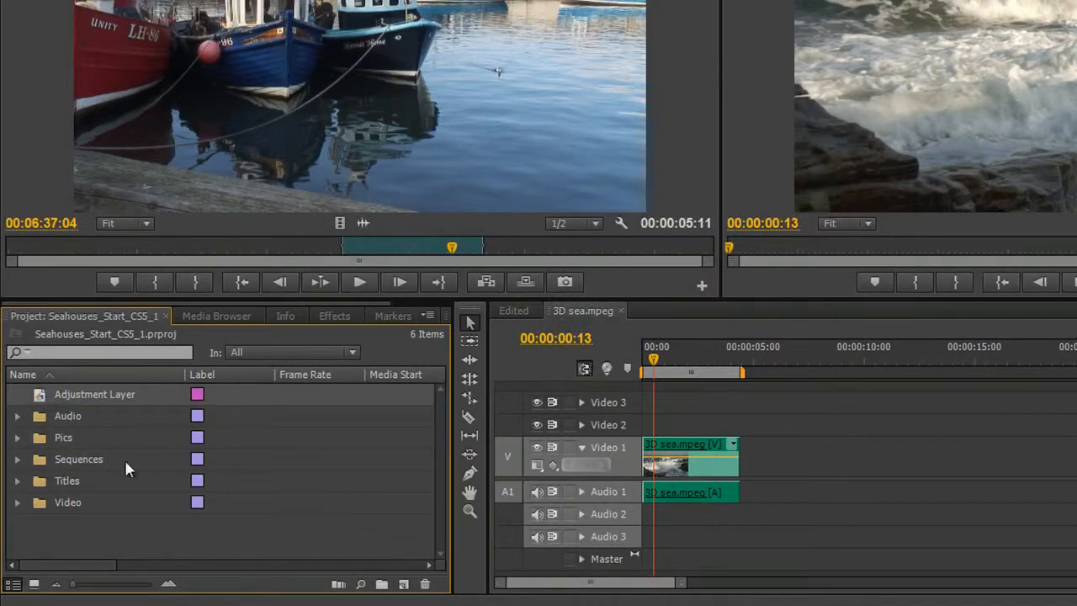
Place the adjustment layer at the start of Video 3 and trim its end to match the 3D sea.mpeg clip.
left_click_drag(42, 395, 644, 409)
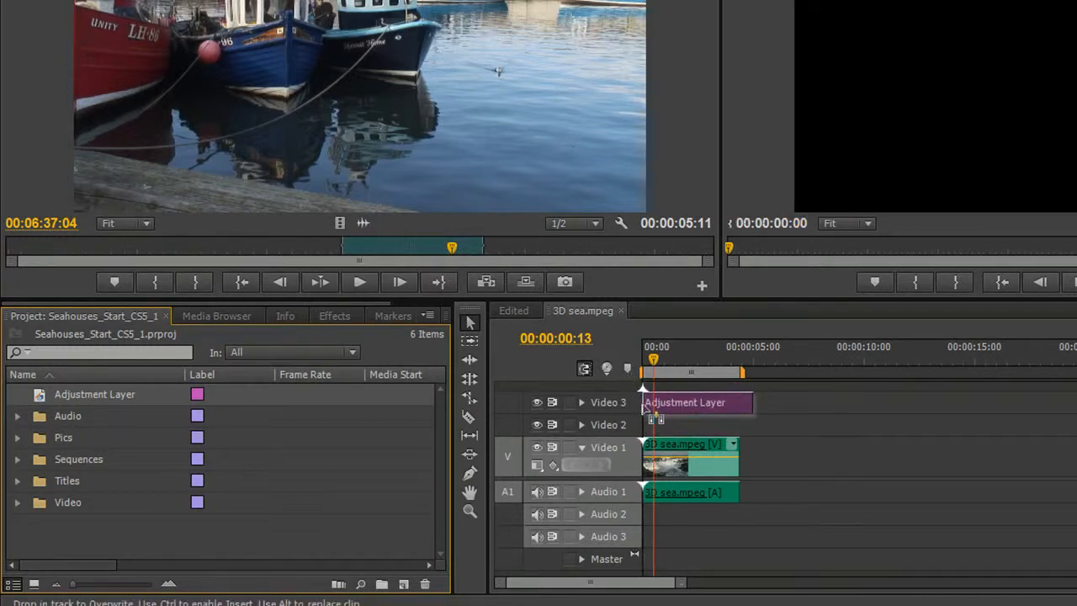
left_click_drag(643, 407, 644, 407)
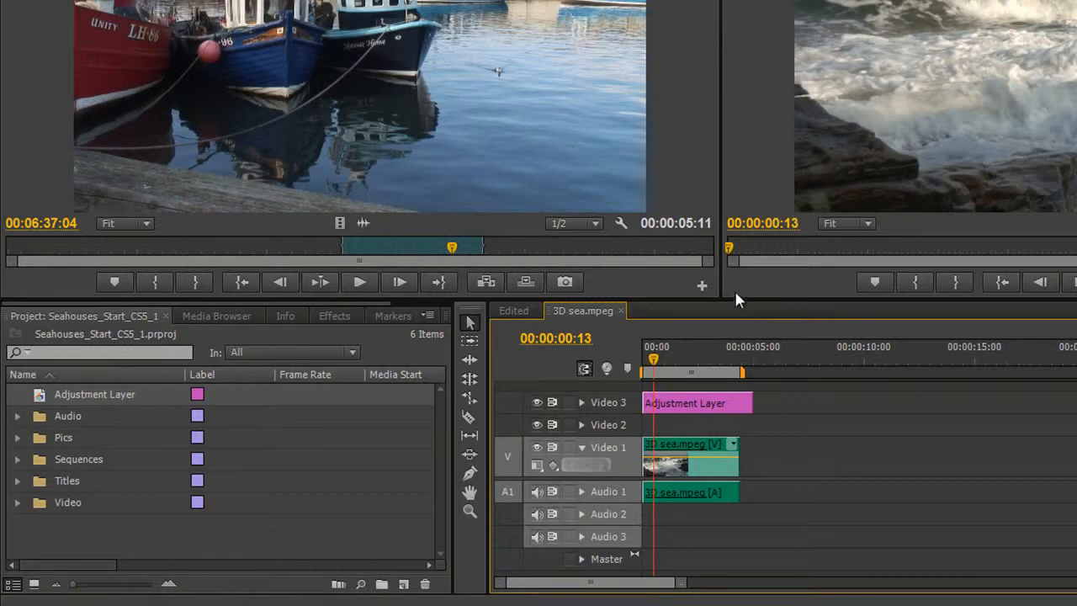
left_click_drag(734, 296, 733, 155)
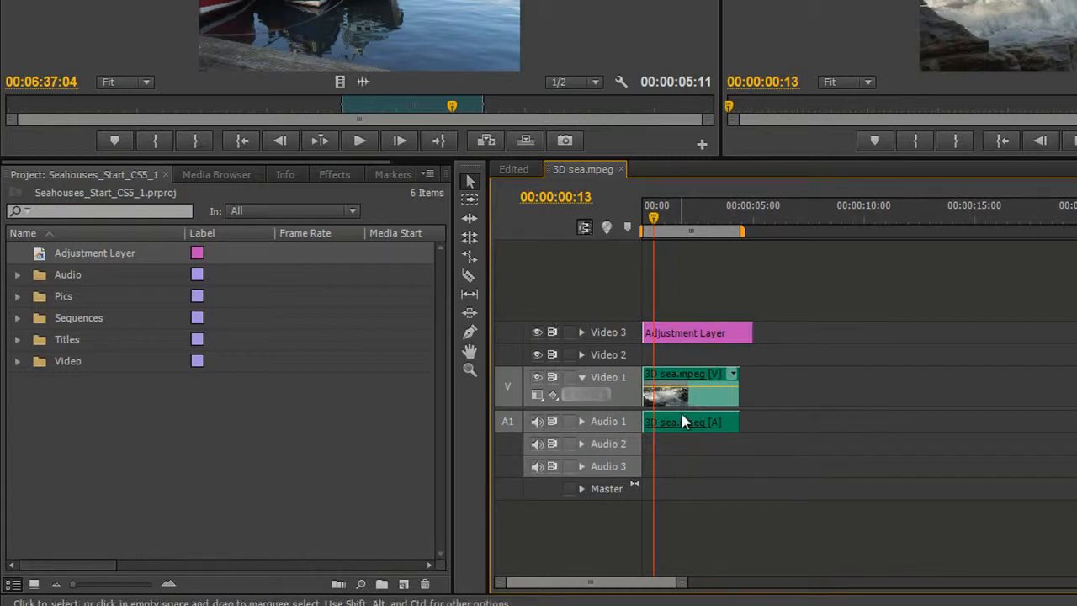
mouse_move(759, 333)
left_mouse_down()
mouse_move(1072, 337)
mouse_move(738, 334)
left_mouse_up()
Delete the adjustment layer from Video 3 and remove its item from the project.
left_click(690, 331)
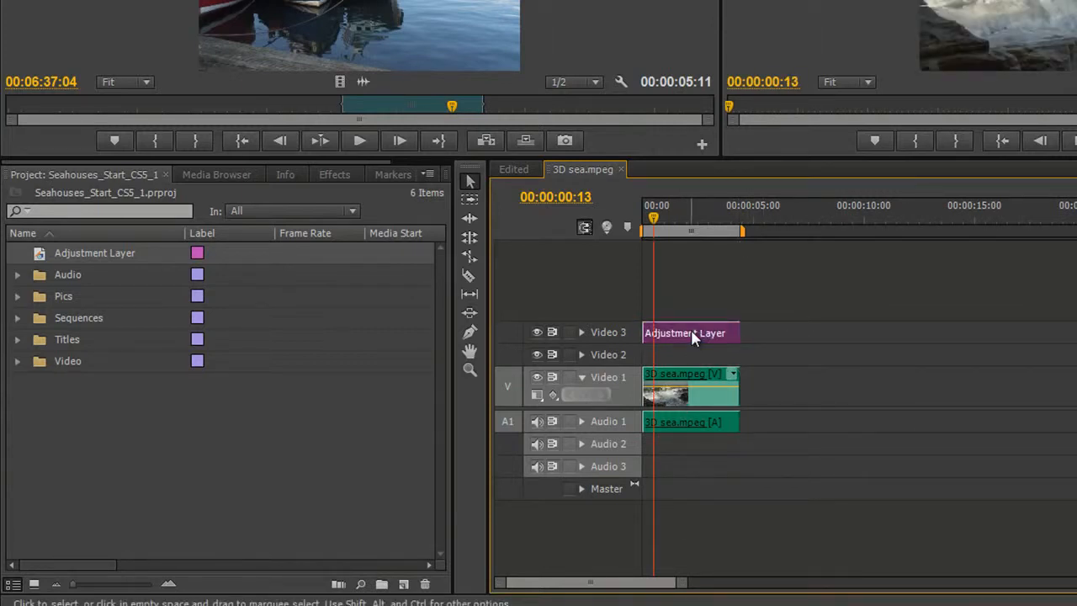
key("Delete")
left_click(70, 254)
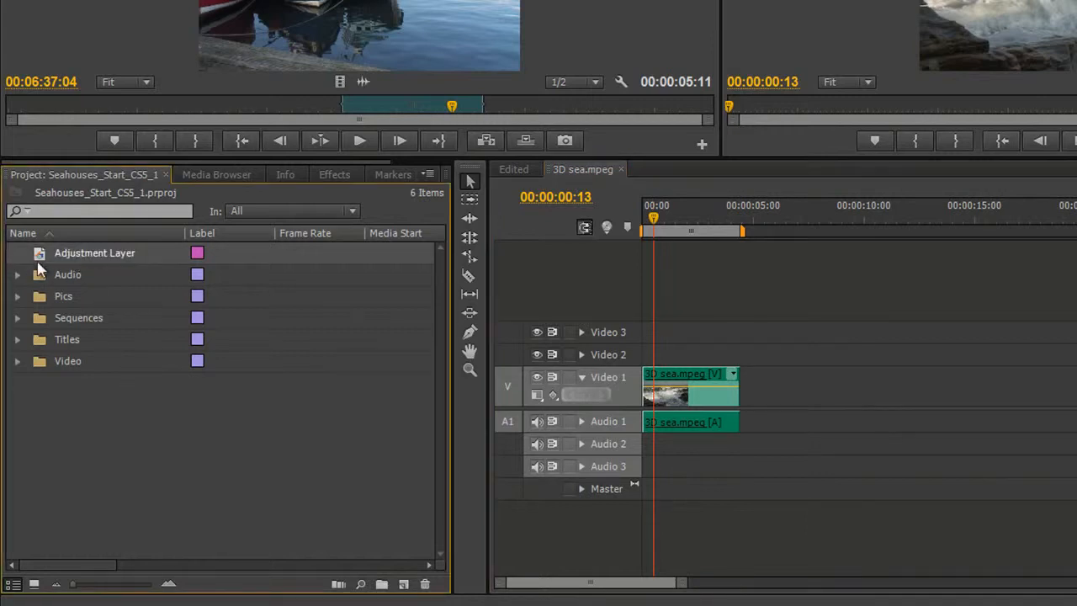
left_click(427, 586)
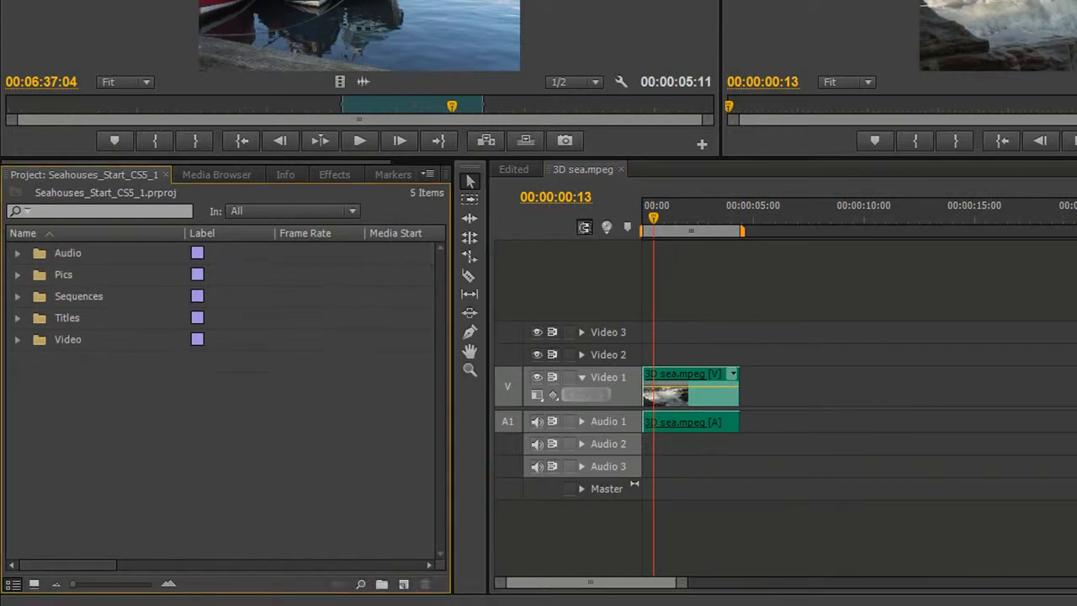
Create a Bars and Tone item at 1440 x 1080, 25.00fps, HD Anamorphic 1080 (1.333), with 48000 Hz audio.
mouse_move(362, 604)
left_click(403, 583)
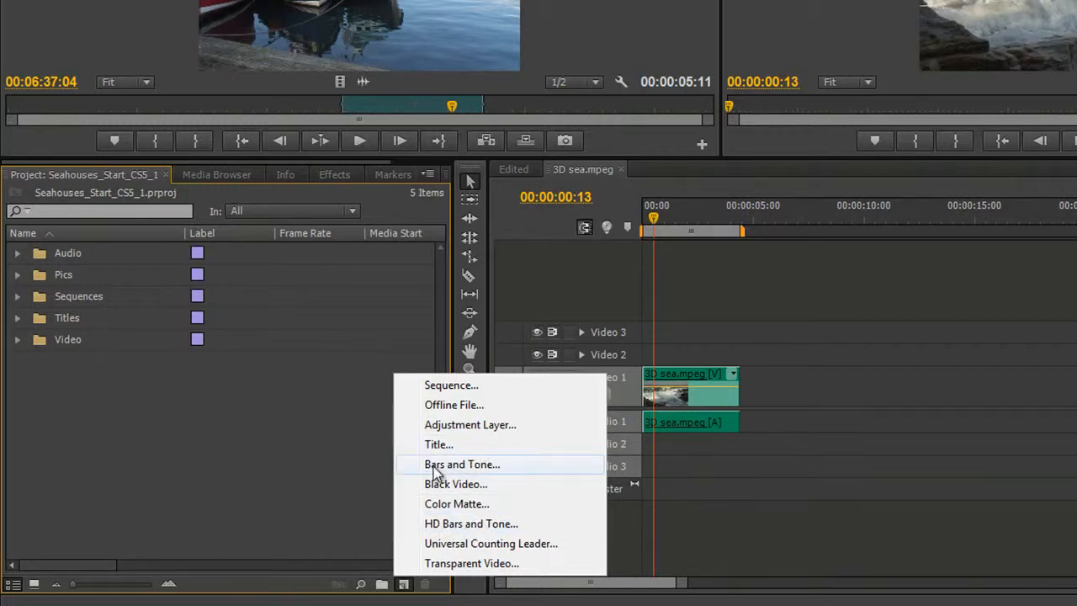
left_click(491, 465)
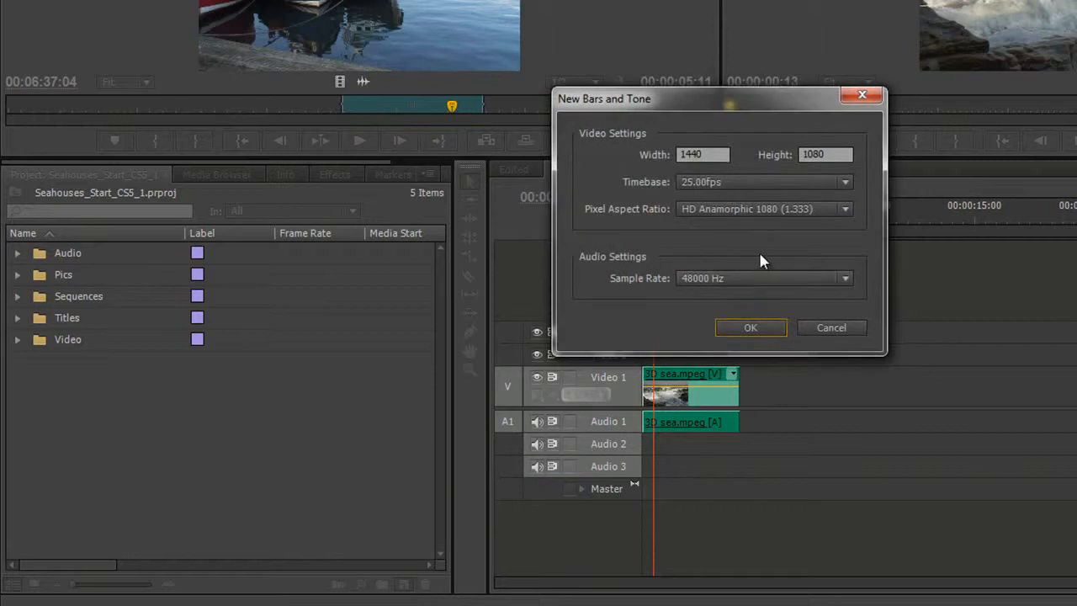
left_click(751, 327)
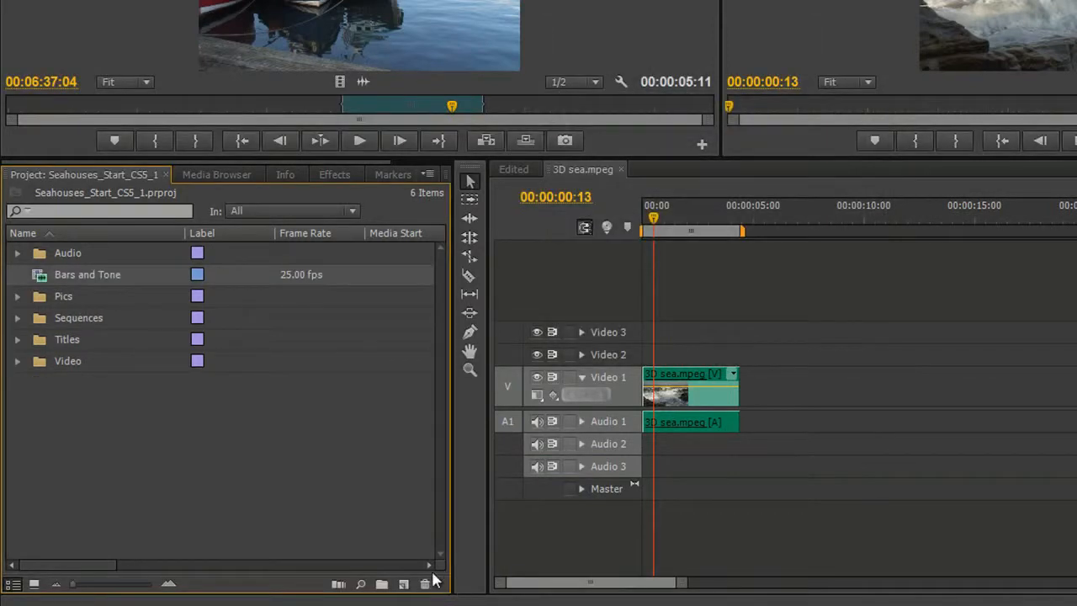
Create an HD Bars and Tone item at 1440 x 1080, 25.00fps, HD Anamorphic 1080 (1.333), with 48000 Hz audio.
left_click(403, 585)
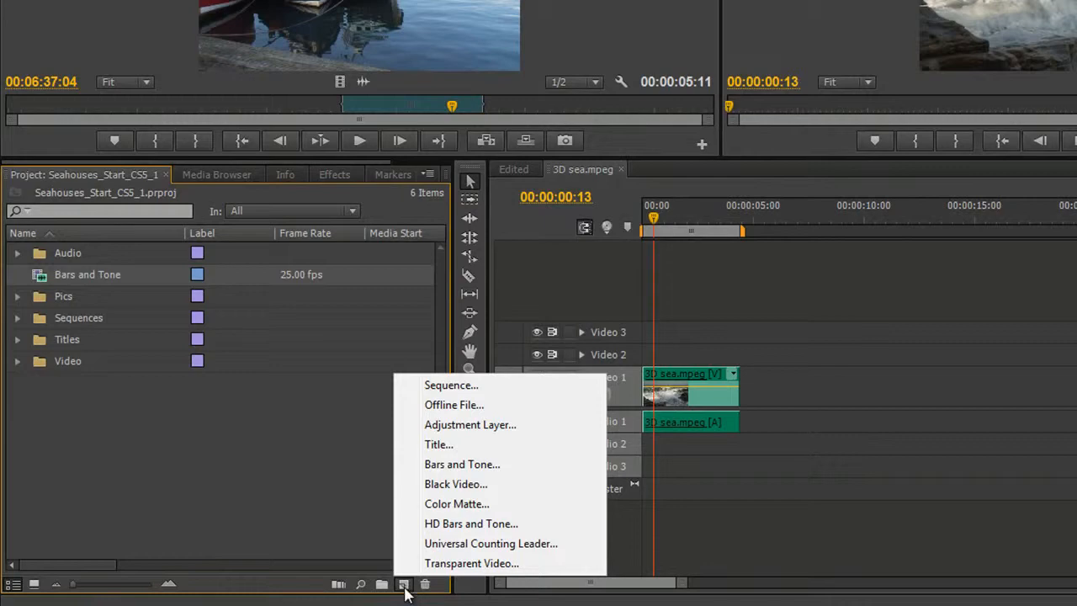
left_click(473, 523)
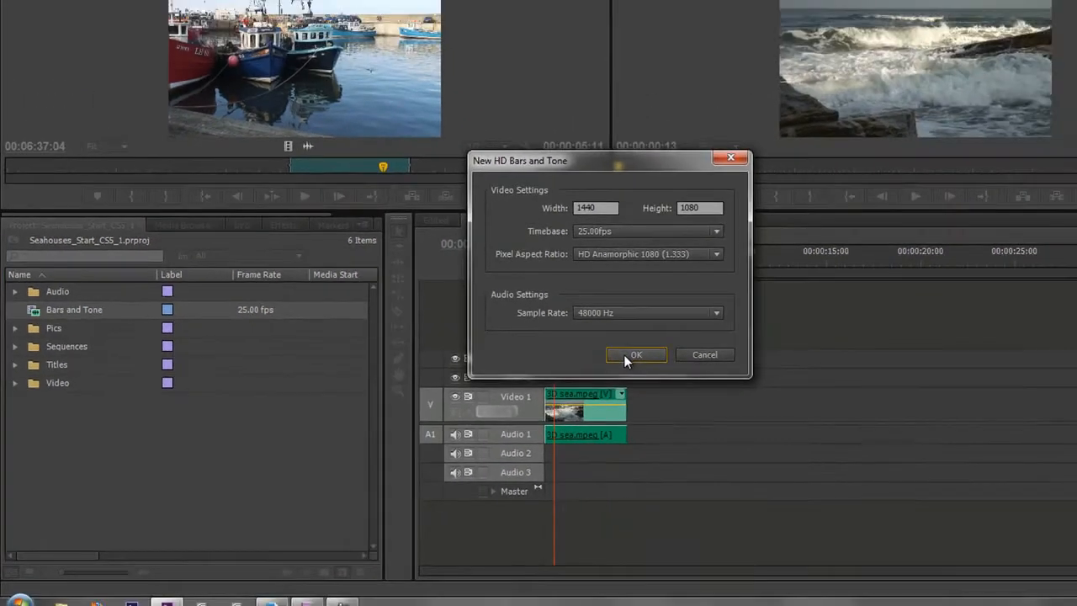
left_click(731, 329)
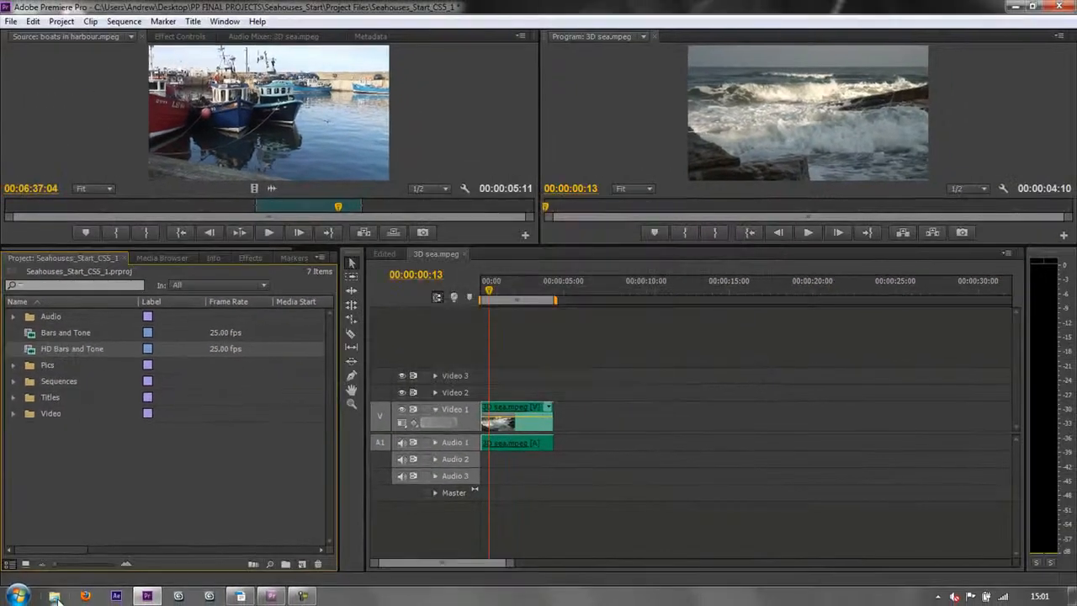
Place Bars and Tone at about 7 seconds and HD Bars and Tone at about 15 seconds on Video 1 and Audio 1.
left_click_drag(59, 334, 593, 437)
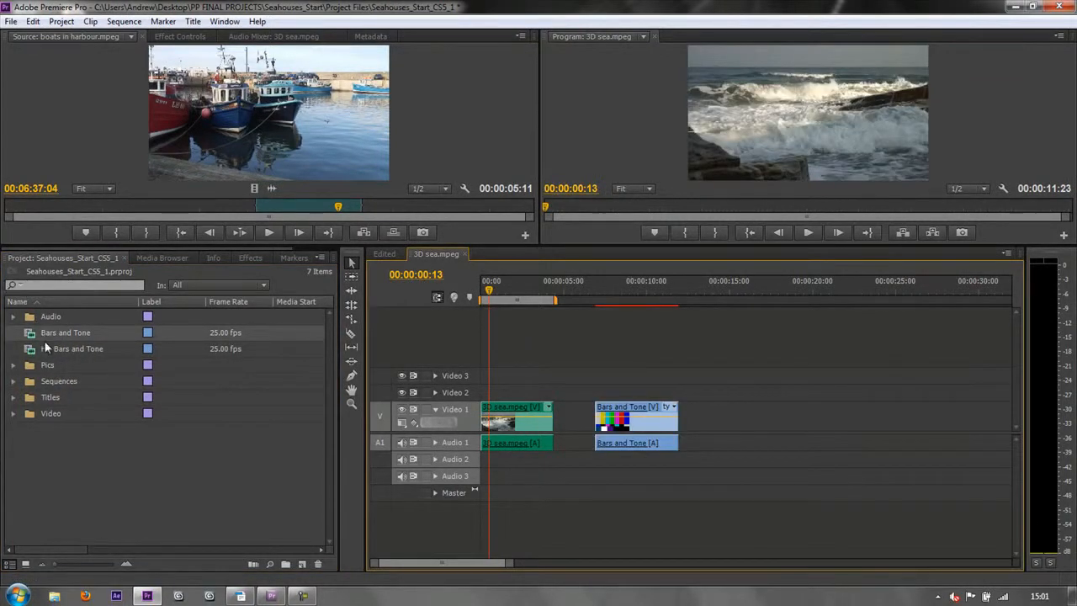
left_click_drag(48, 353, 731, 442)
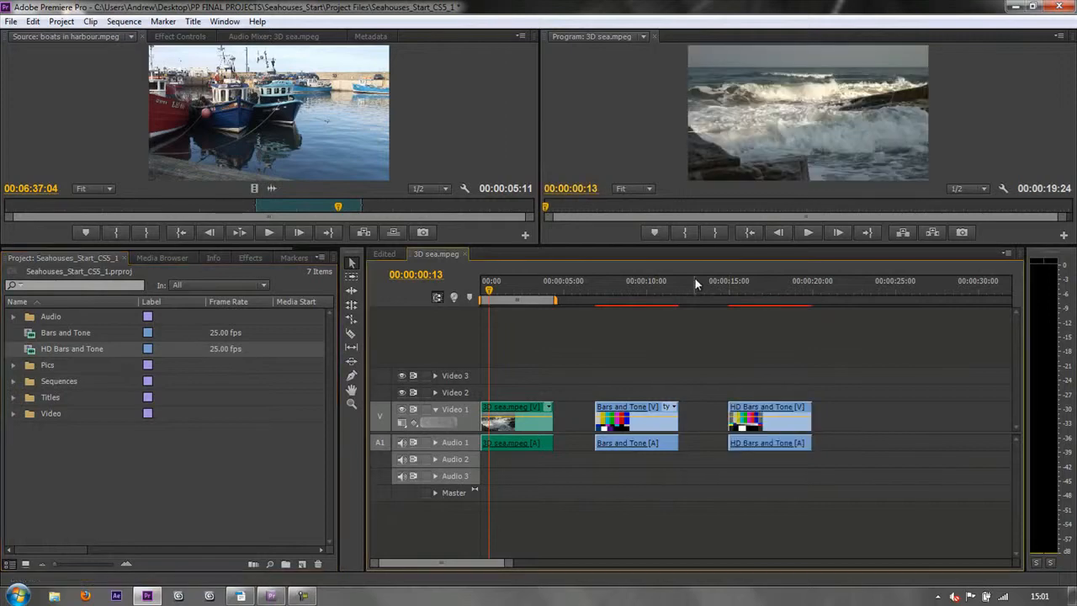
Enlarge the monitors and play part of the Bars and Tone and HD Bars and Tone clips to compare them.
left_click_drag(692, 244, 665, 427)
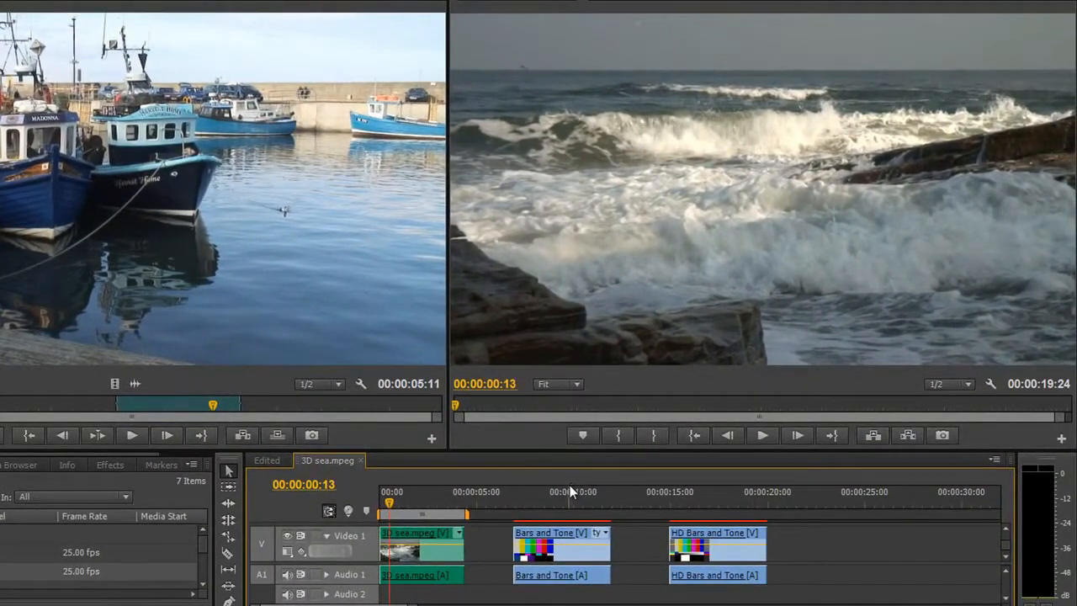
left_click(637, 458)
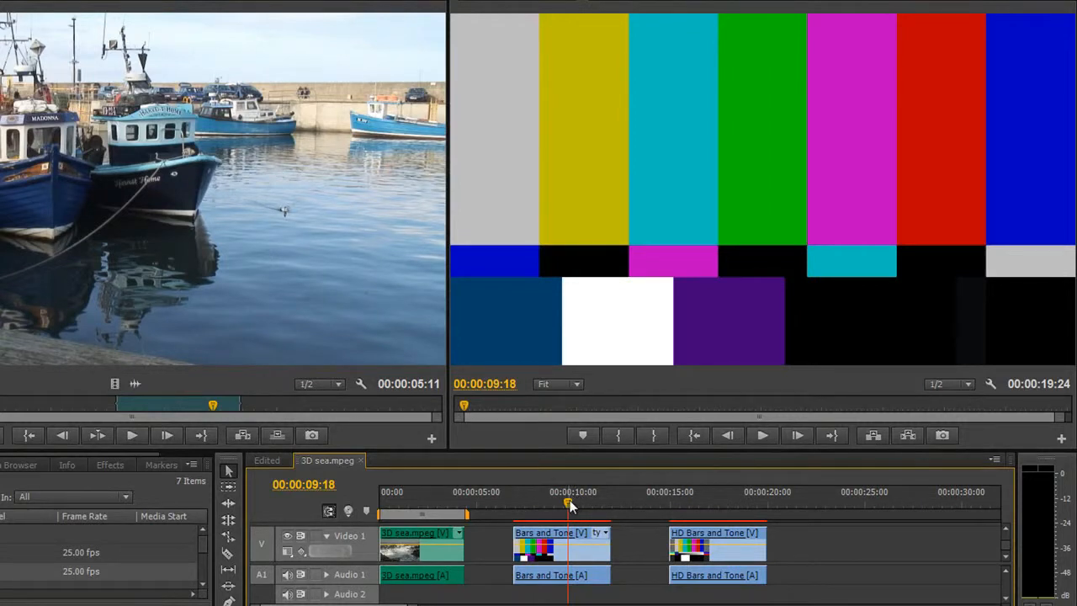
left_click_drag(570, 503, 516, 503)
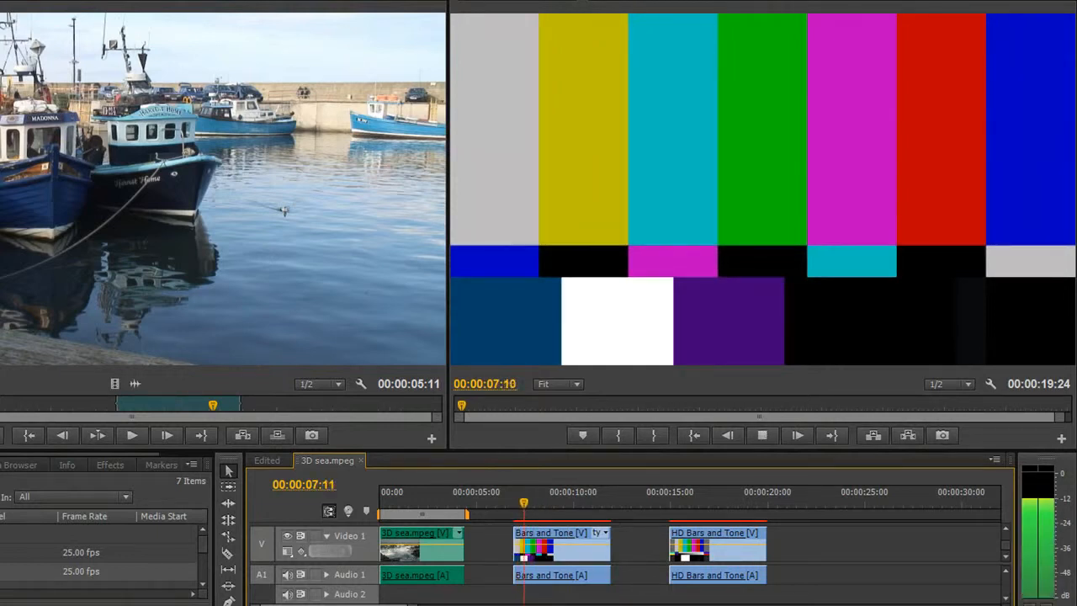
key("space")
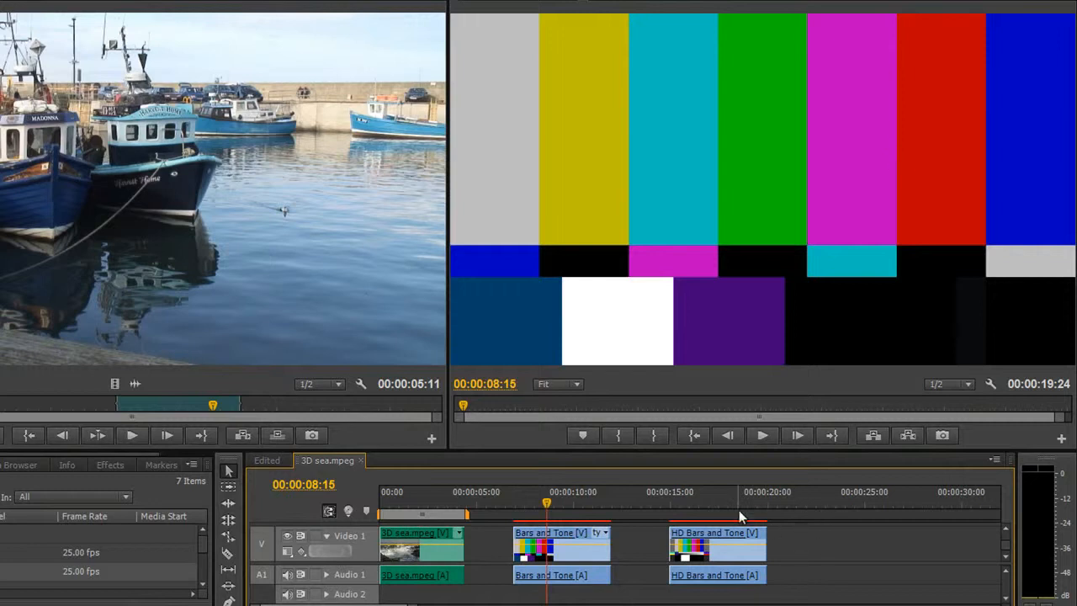
left_click(702, 501)
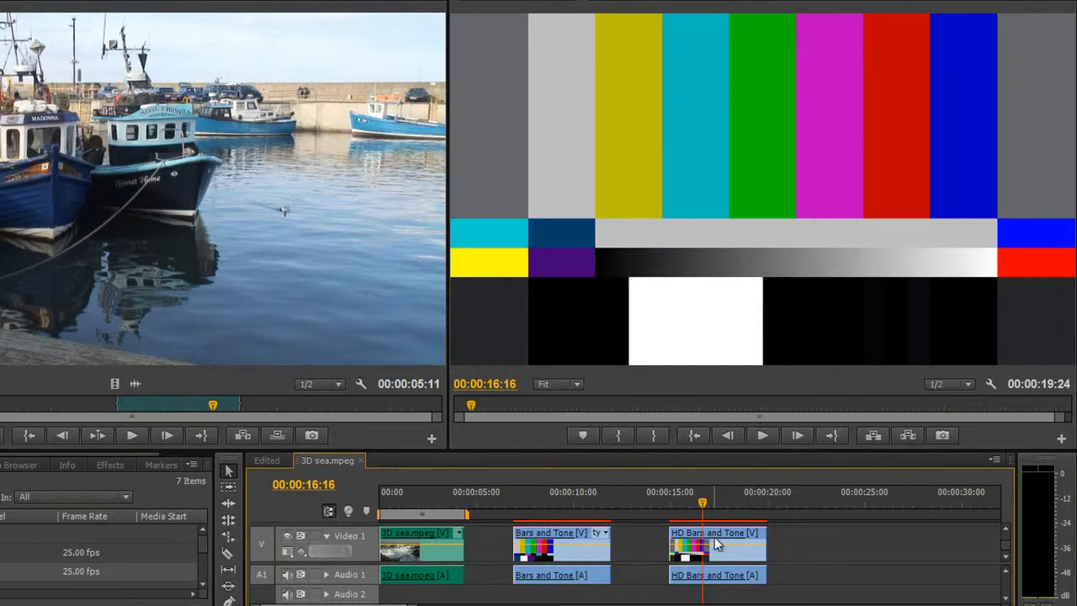
key("space")
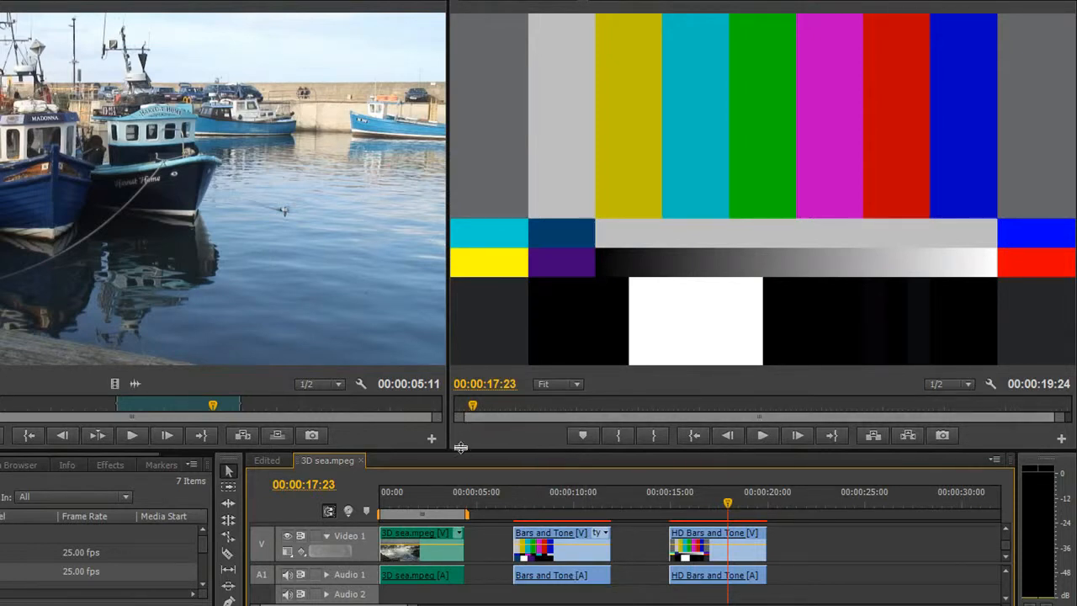
Shrink the monitors and create a Black Video item at 1440 x 1080, 25.00fps, HD Anamorphic 1080 (1.333).
left_click_drag(460, 447, 430, 237)
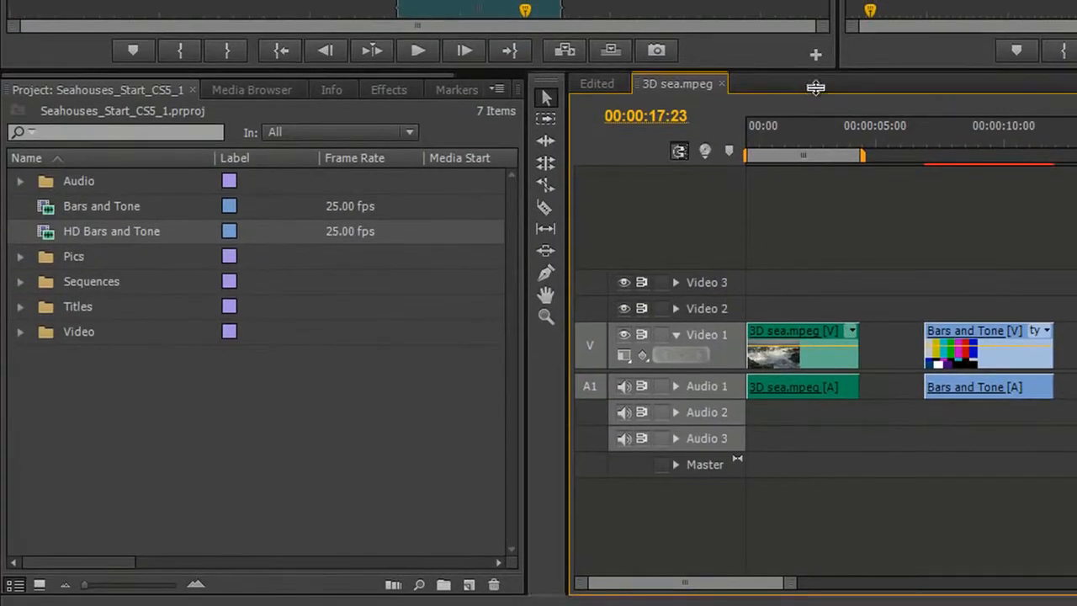
left_click_drag(815, 87, 793, 189)
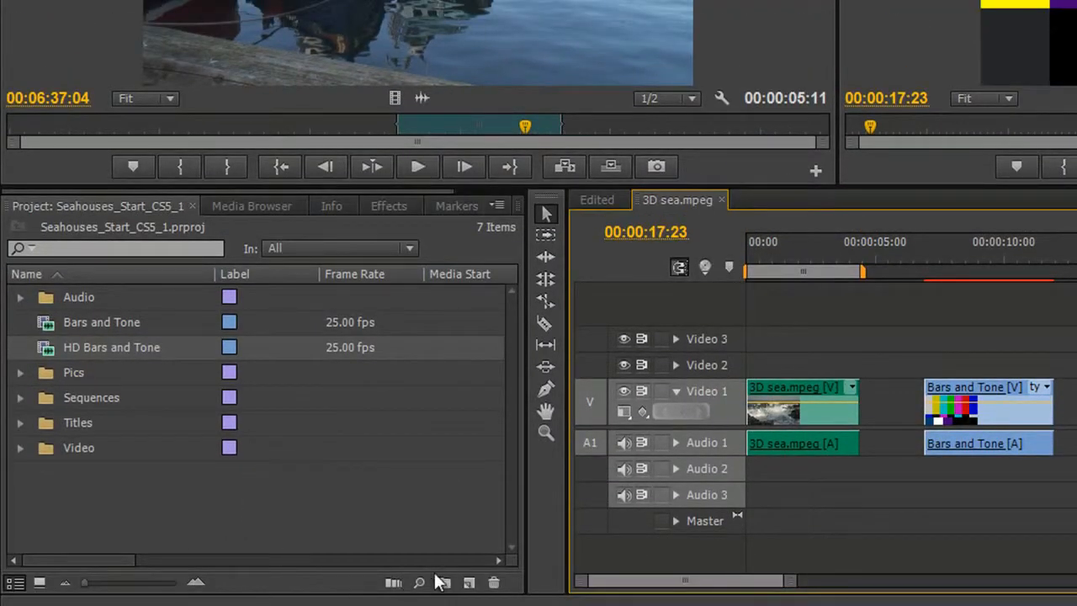
left_click(468, 582)
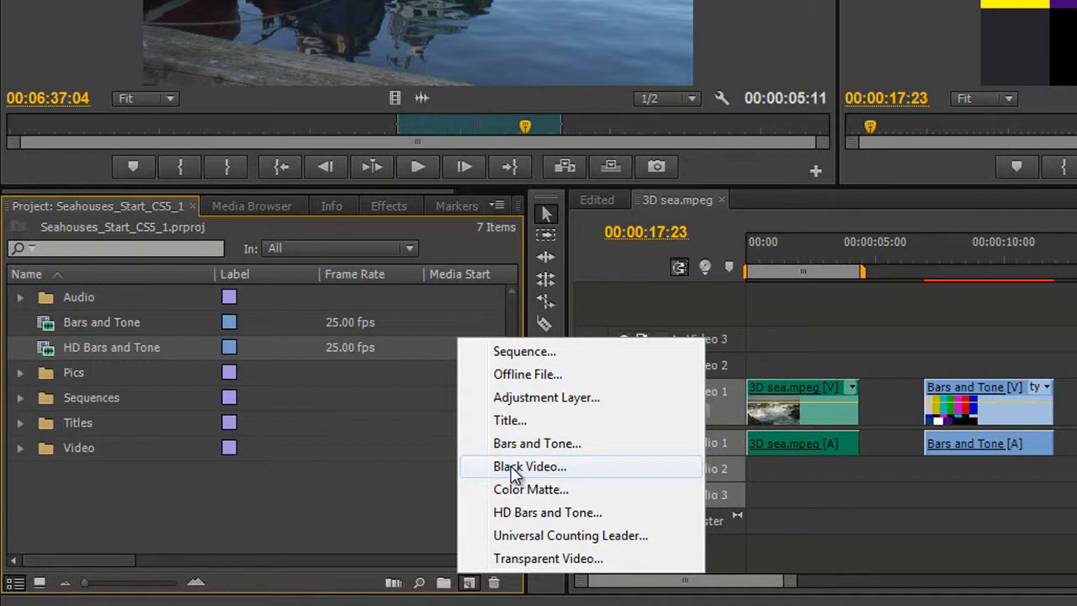
left_click(514, 468)
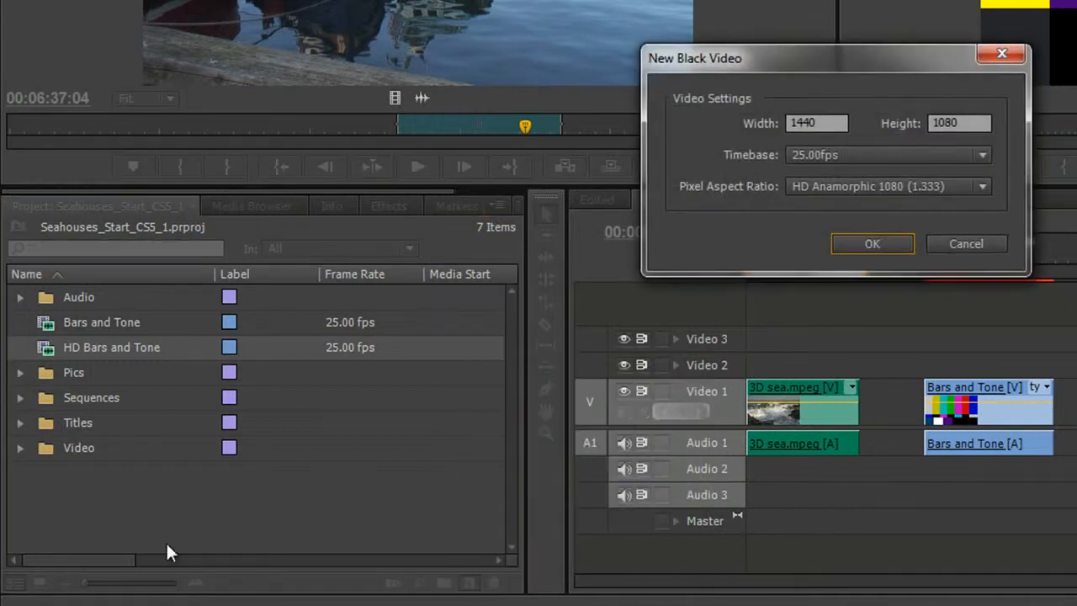
left_click(878, 244)
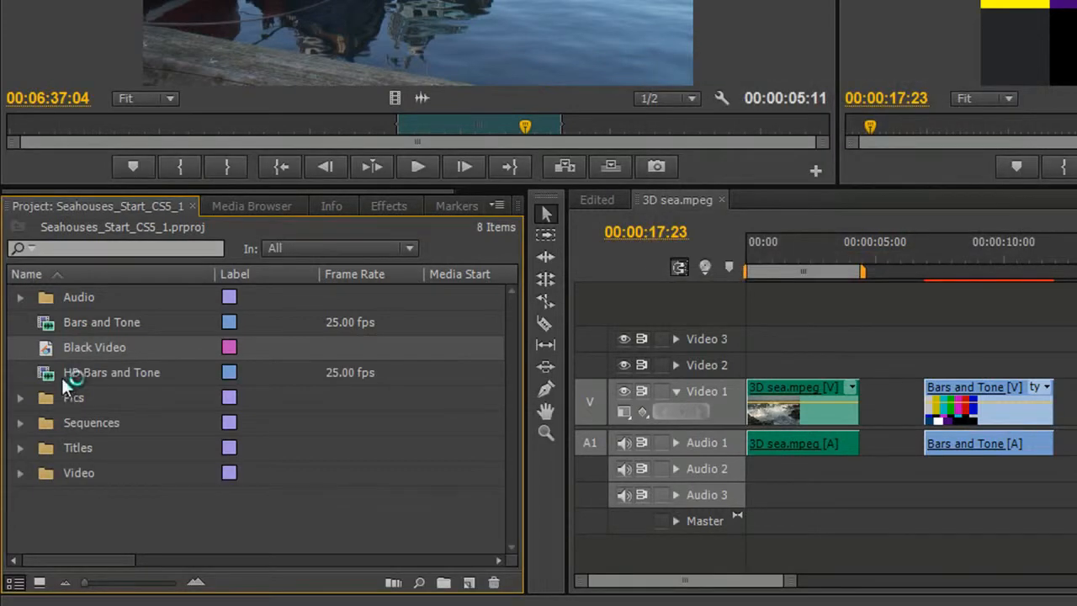
Place Black Video at the start of Video 3 and extend its end to about 18 seconds.
left_click_drag(46, 356, 1076, 356)
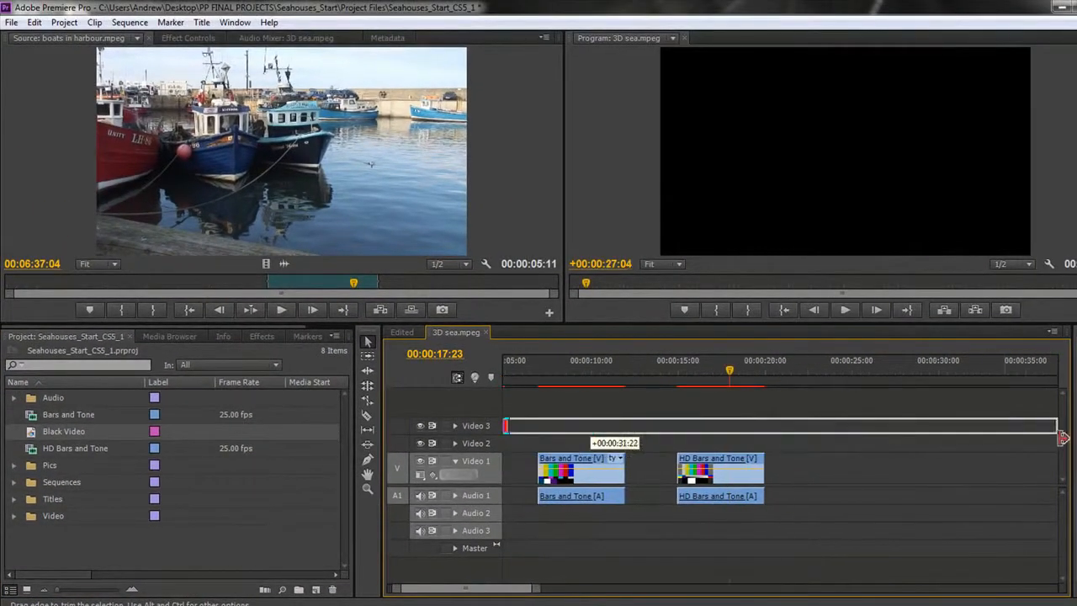
left_click_drag(1062, 438, 518, 429)
left_click_drag(503, 589, 464, 592)
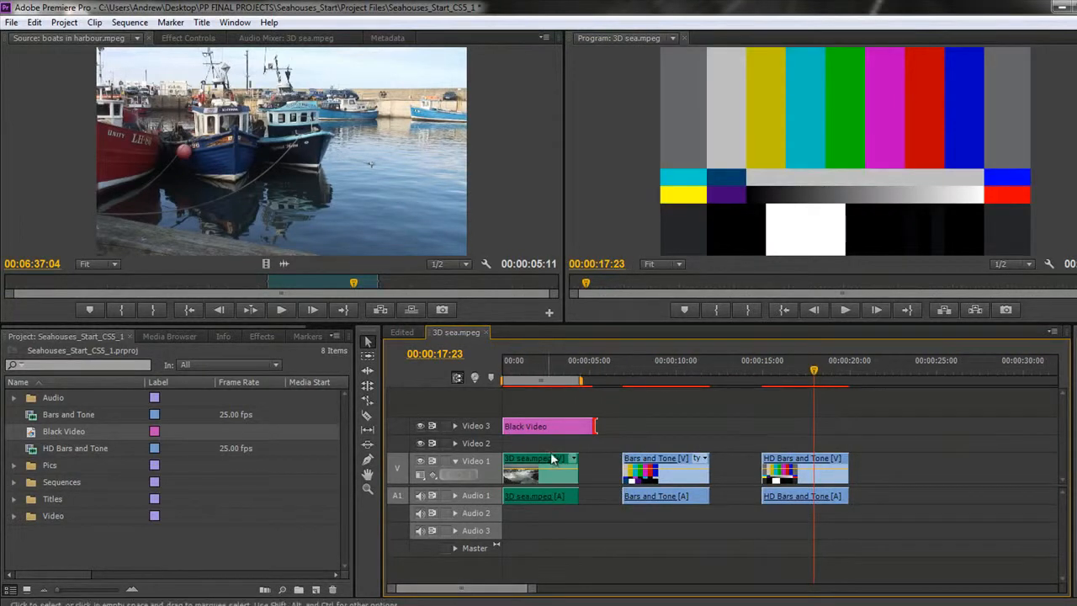
left_click_drag(600, 428, 811, 426)
Extend the work area over all the sequence's clips and scrub to about 6 seconds to view the black video.
left_click(556, 380)
double_click(558, 381)
left_click_drag(556, 373, 606, 445)
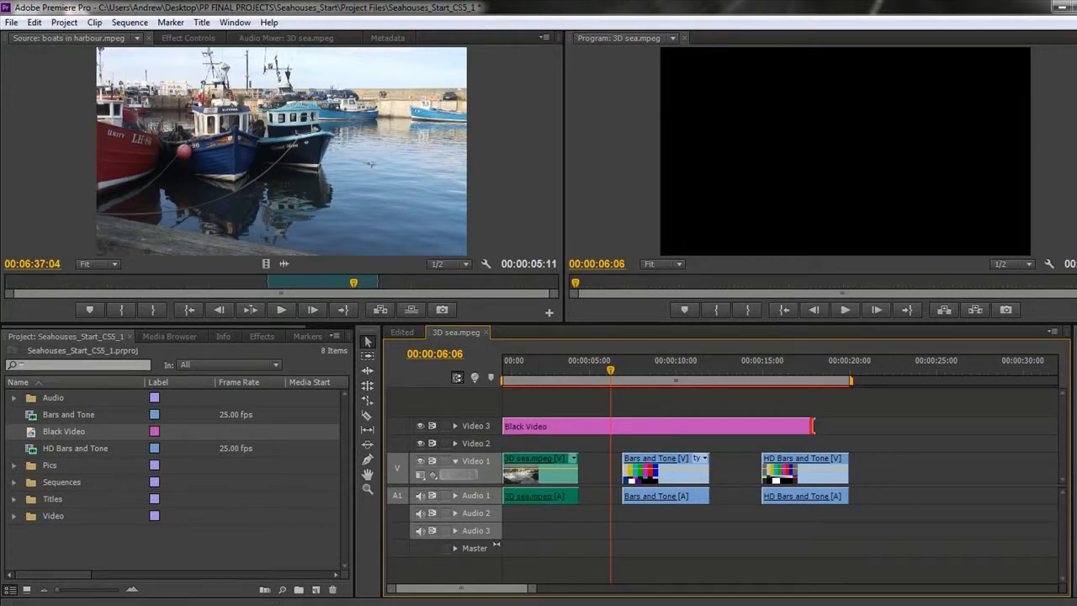
Start a new Color Matte at 1440 x 1080, 25.00fps, HD Anamorphic 1080 (1.333).
left_click(315, 589)
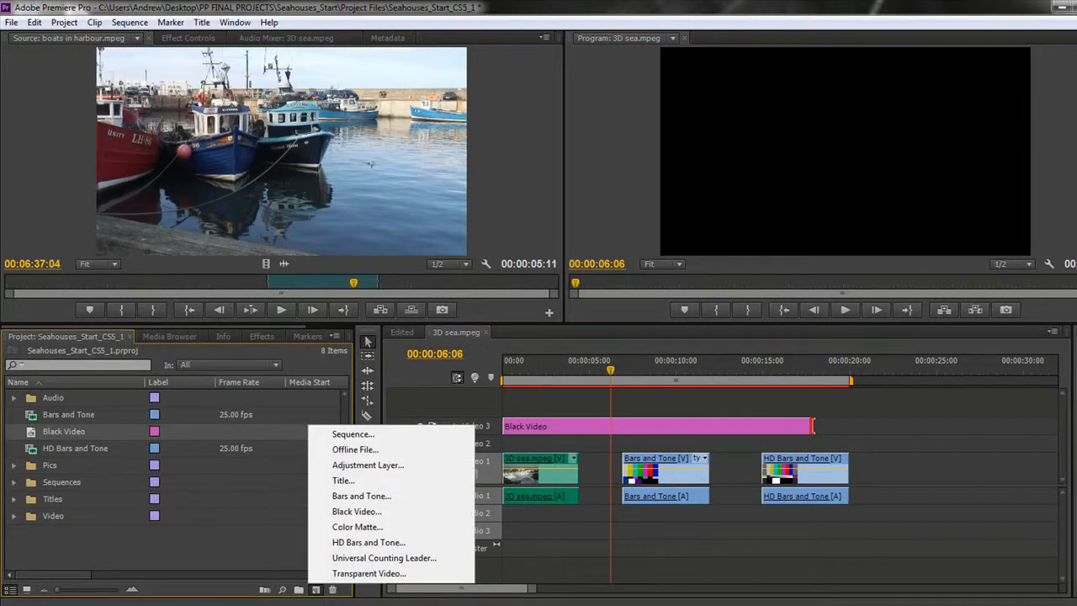
left_click(361, 529)
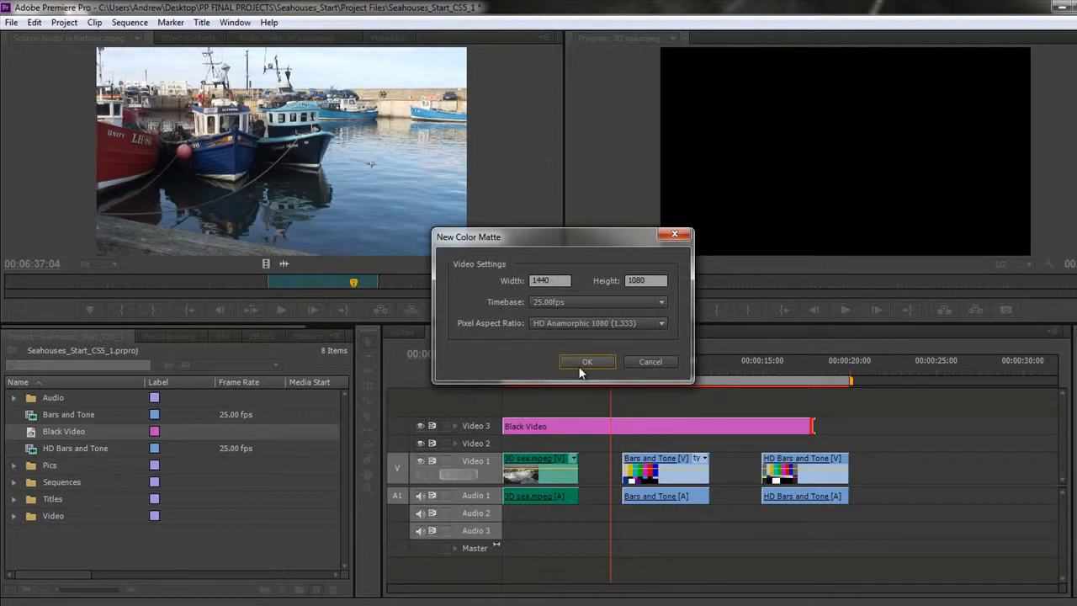
left_click(599, 362)
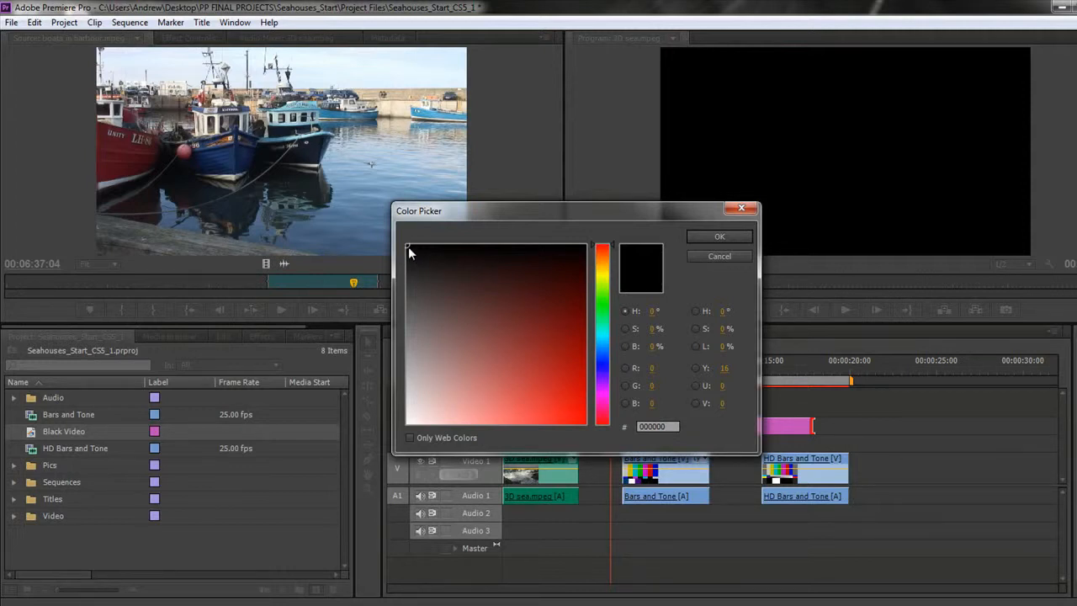
Try blue shades for the matte, including 3532CC and 232095.
left_click(606, 367)
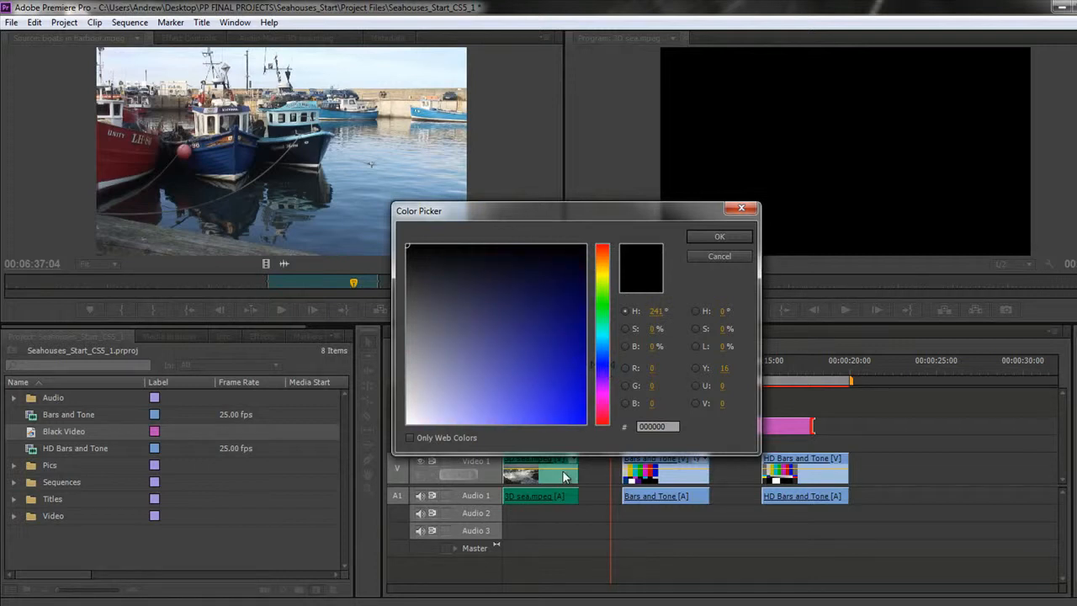
left_click(530, 354)
mouse_move(531, 354)
left_mouse_down()
mouse_move(473, 370)
mouse_move(546, 381)
mouse_move(492, 413)
mouse_move(542, 387)
left_mouse_up()
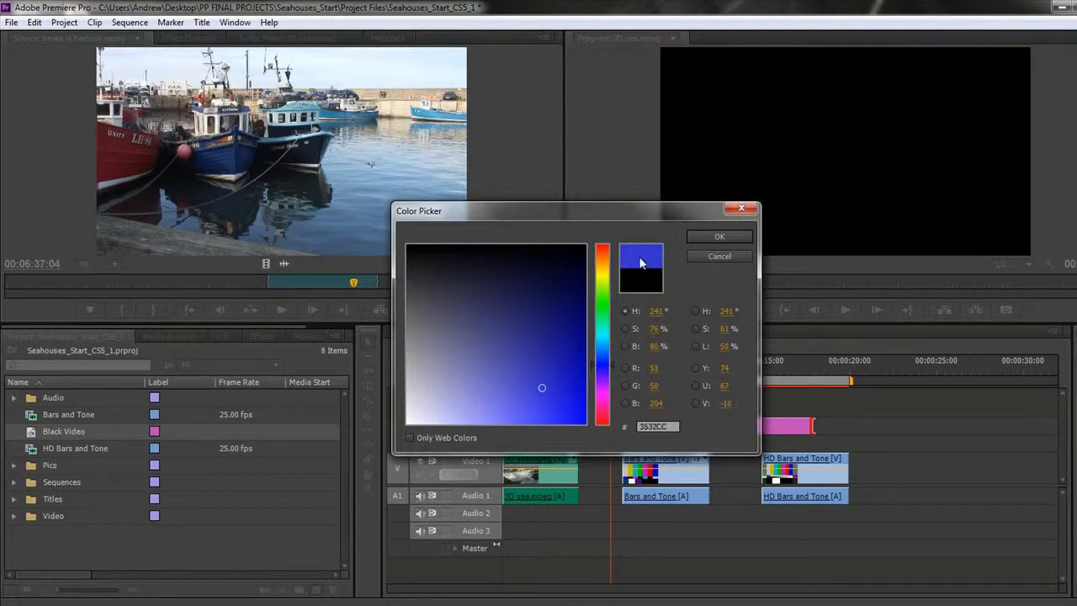
left_click(518, 364)
mouse_move(518, 365)
left_mouse_down()
mouse_move(539, 402)
mouse_move(570, 368)
mouse_move(497, 400)
mouse_move(570, 345)
mouse_move(547, 348)
left_mouse_up()
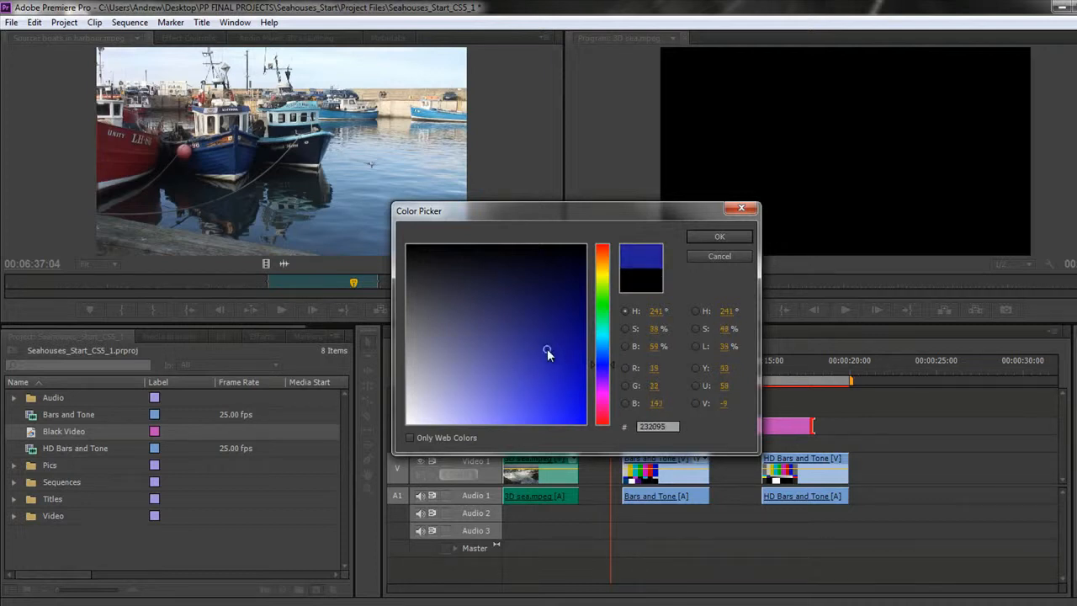
Set the matte's color to green 27C41B and name it Lime Green matte.
left_click_drag(614, 370, 608, 304)
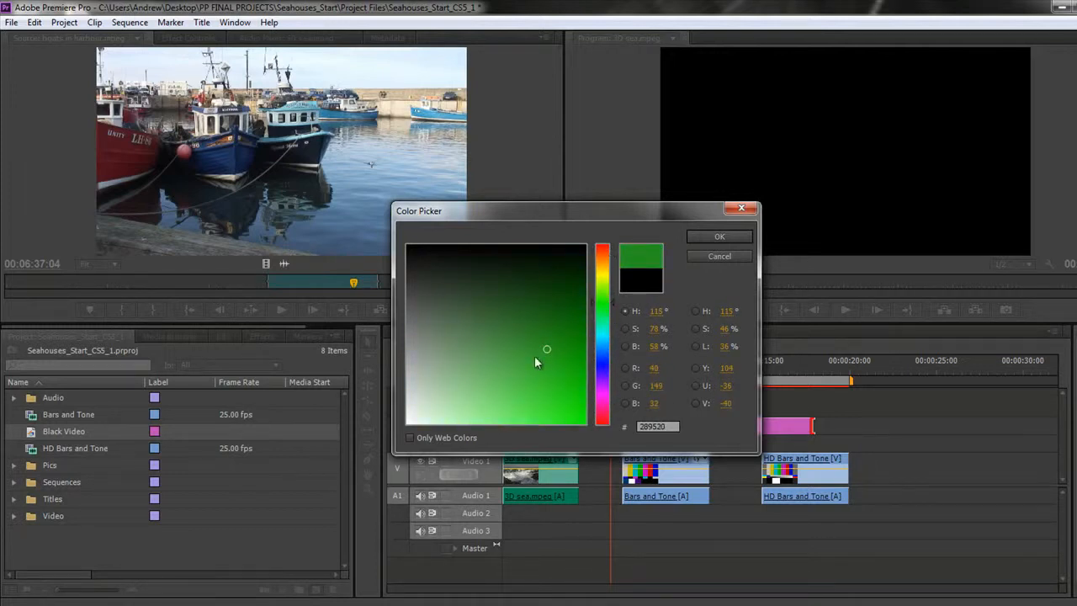
left_click_drag(552, 360, 561, 381)
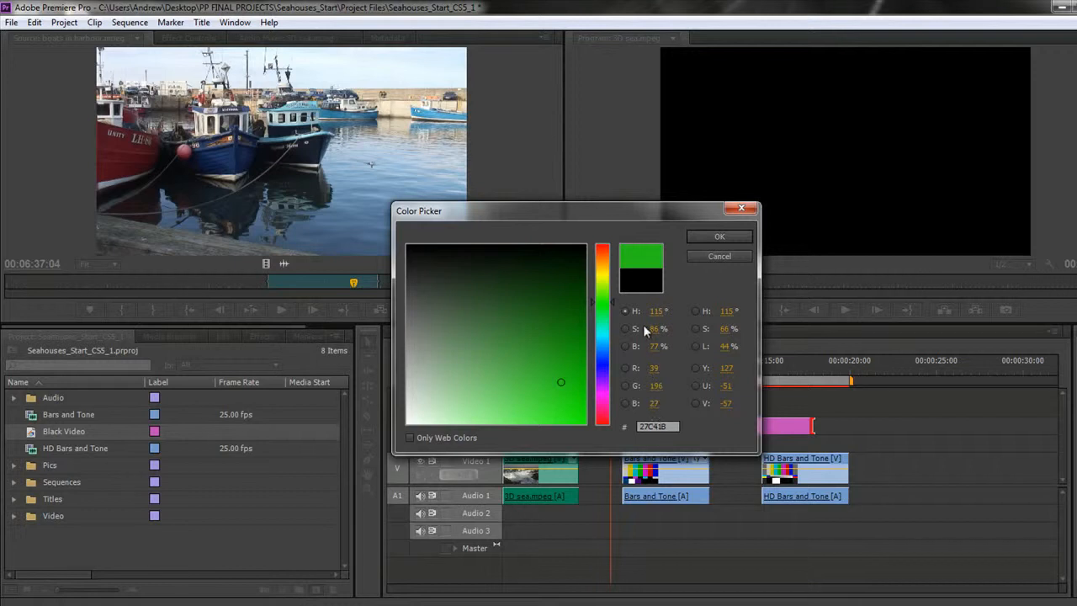
left_click(718, 236)
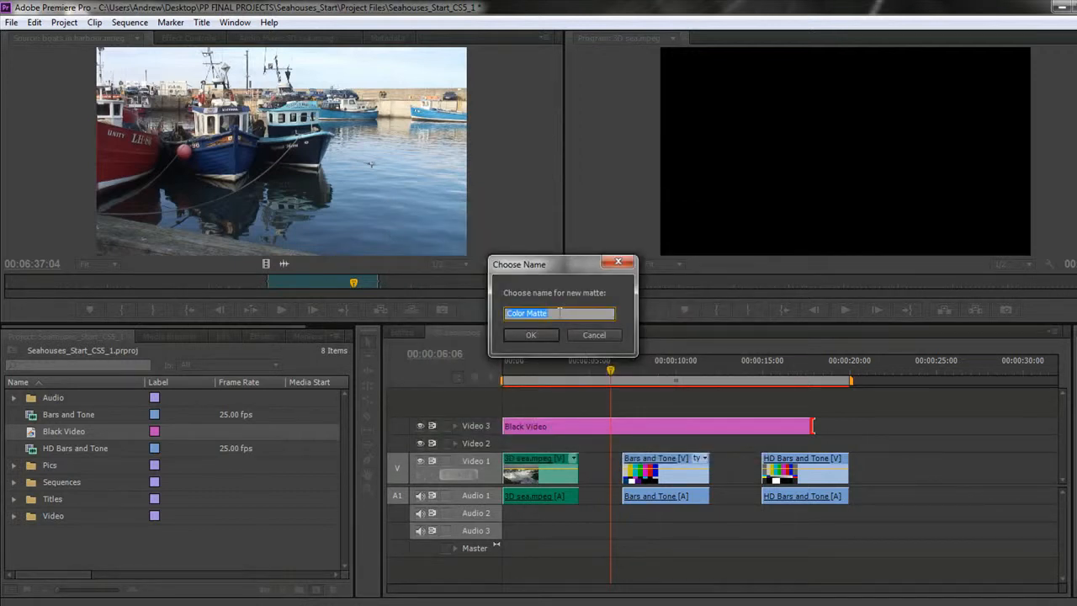
type("Lime Green matte")
key("Return")
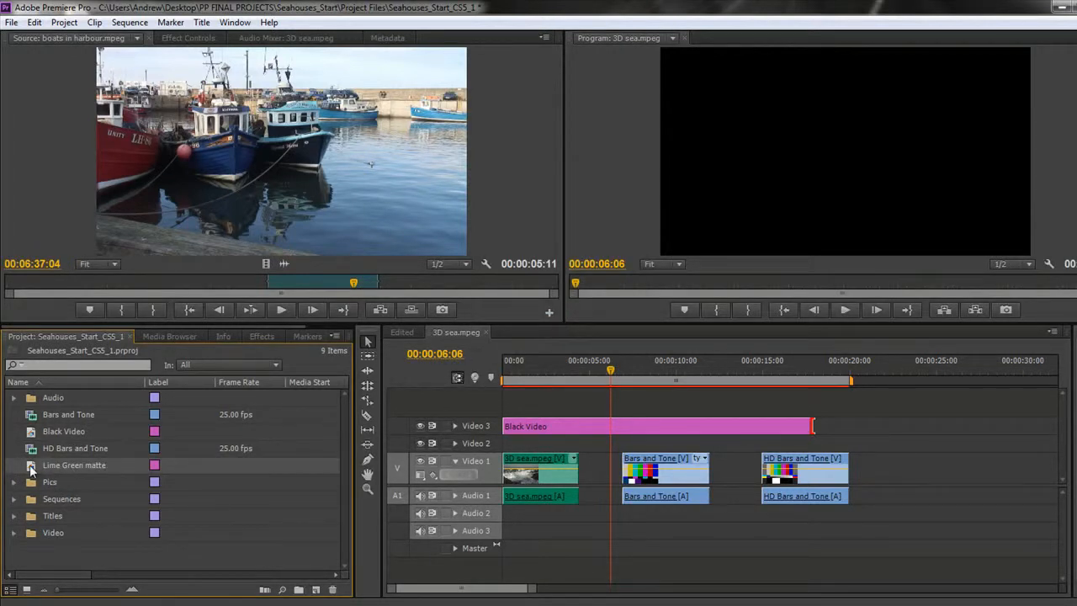
Place Lime Green matte above Black Video on a new Video 4 track at about 1 second and scrub over it.
left_click_drag(31, 470, 568, 413)
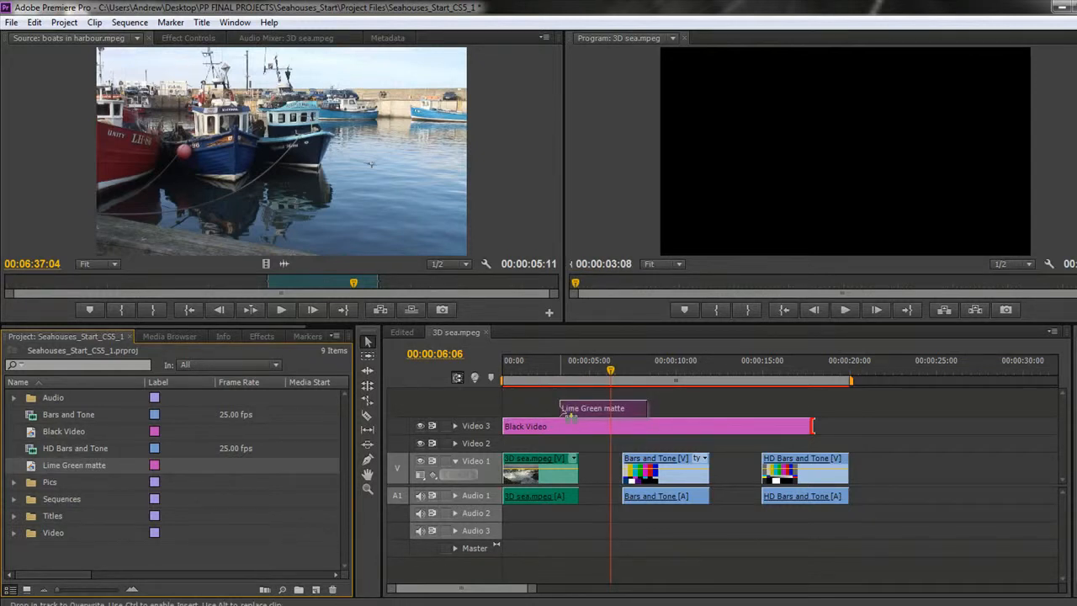
left_click_drag(570, 413, 531, 411)
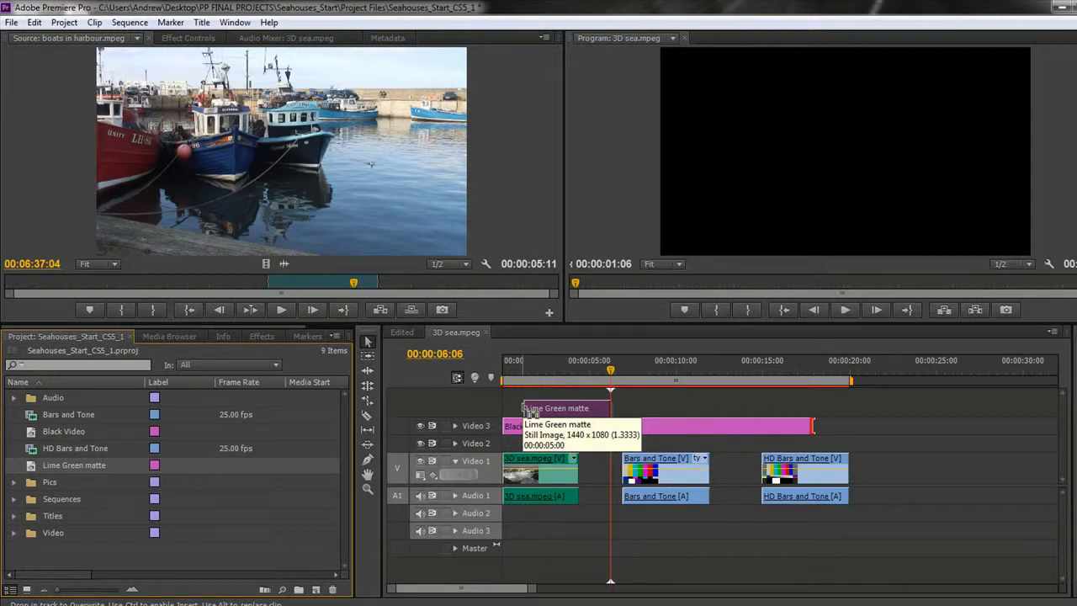
left_click_drag(529, 411, 529, 410)
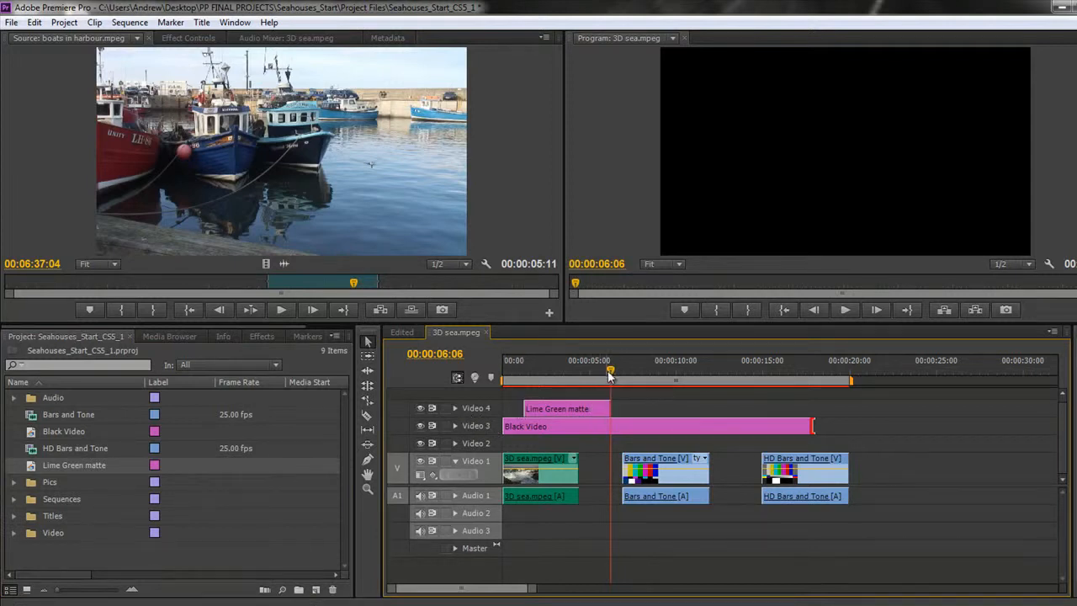
left_click_drag(611, 374, 545, 380)
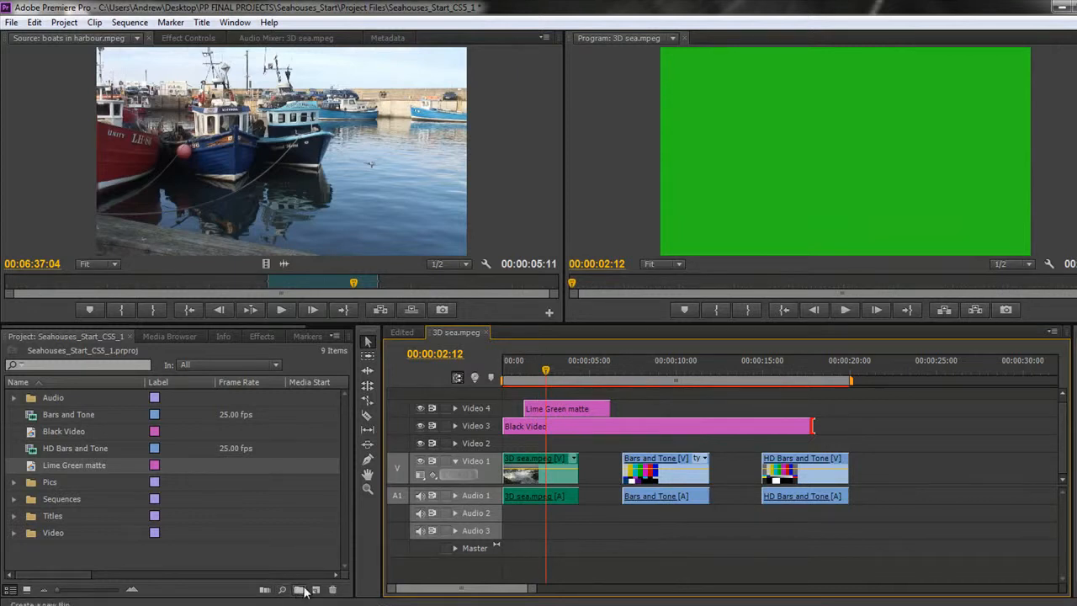
Create a Universal Counting Leader at 1440 x 1080, 25.00fps, HD Anamorphic 1080 (1.333), 48000 Hz, keeping the default leader setup.
left_click(316, 589)
left_click(331, 540)
left_click(316, 590)
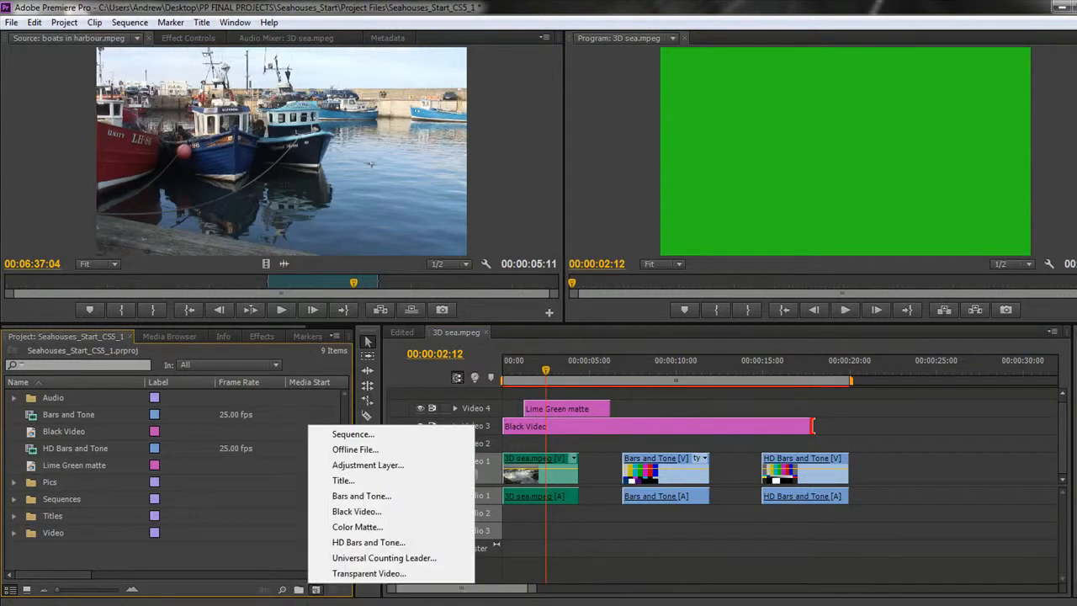
left_click(353, 559)
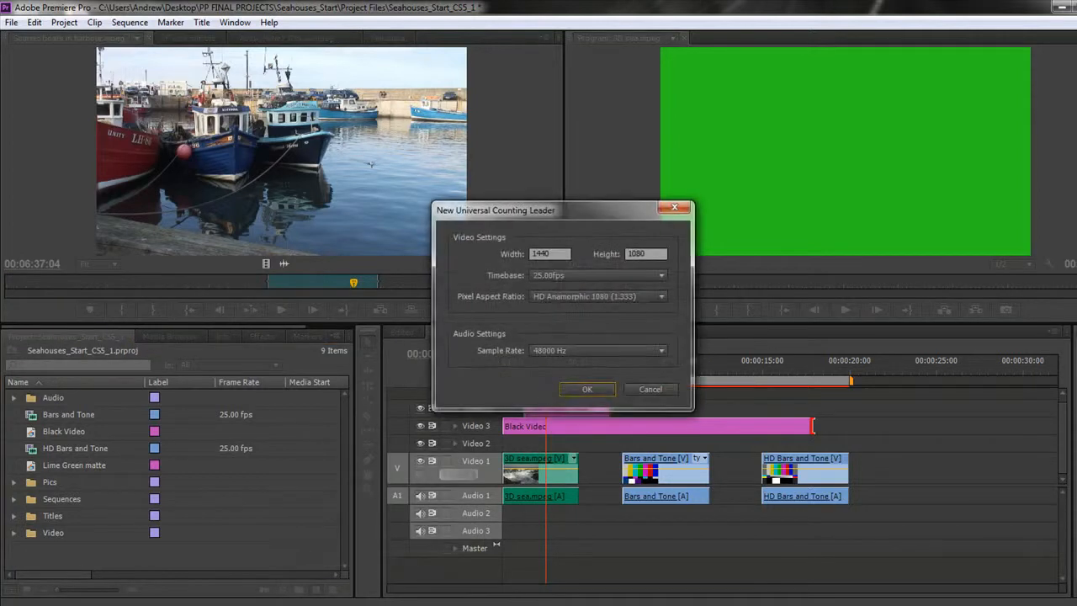
left_click(583, 391)
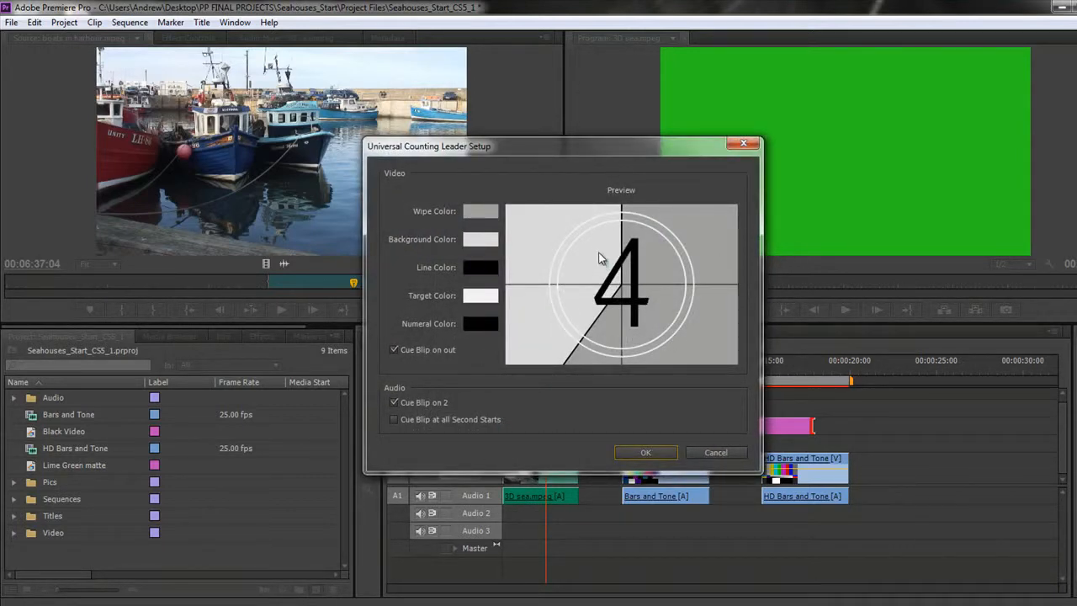
left_click(642, 454)
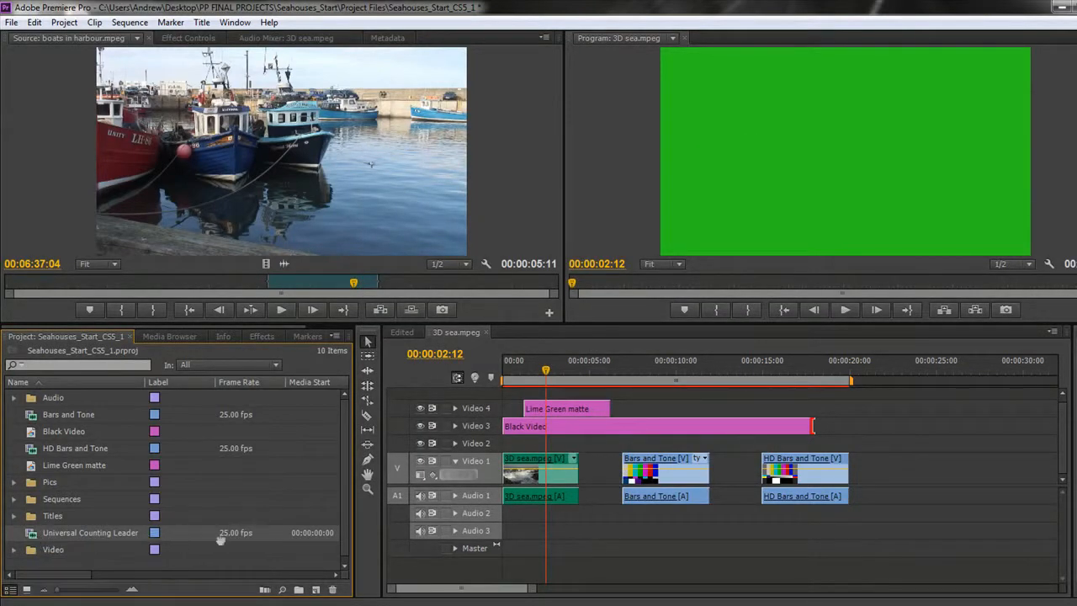
Make a new sequence from the Universal Counting Leader clip and play it through.
left_click_drag(313, 590, 313, 590)
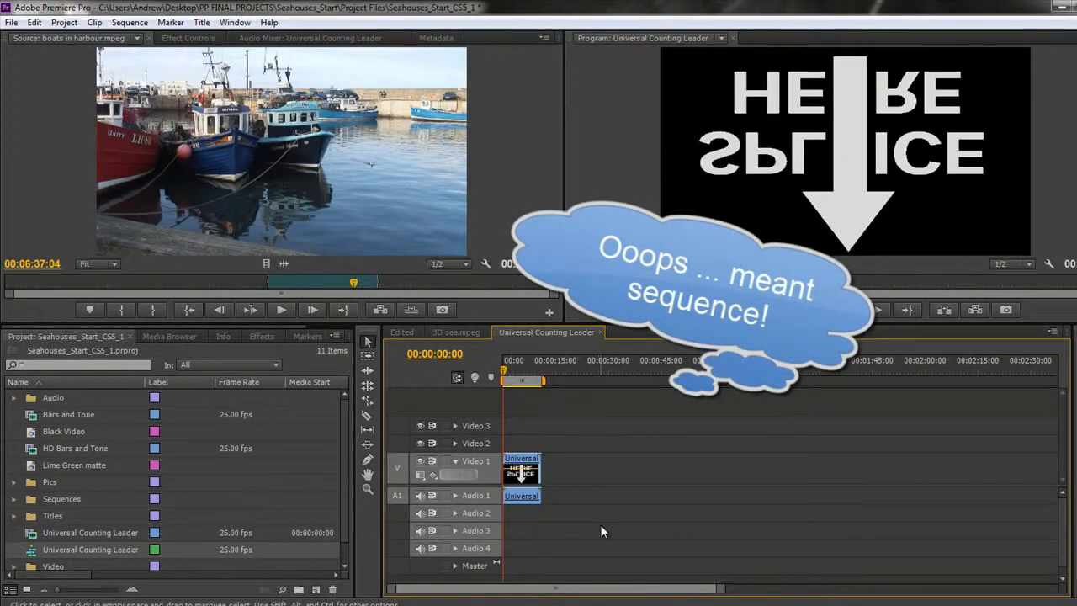
key("space")
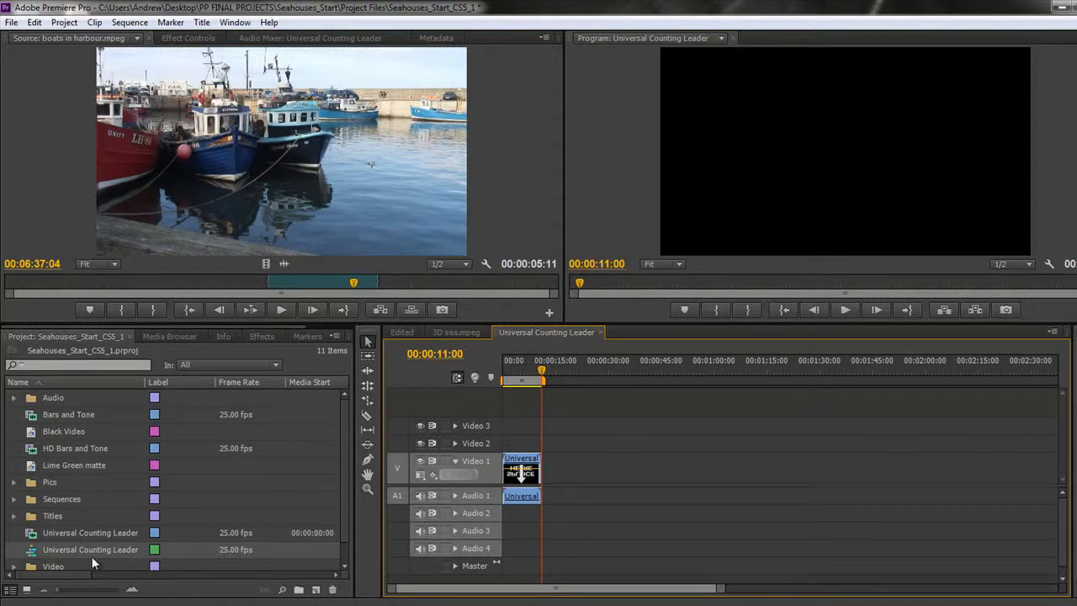
Create a Transparent Video item at 1440 x 1080, 25.00fps, HD Anamorphic 1080 (1.333).
scroll(228, 521, "down", 1)
left_click(316, 590)
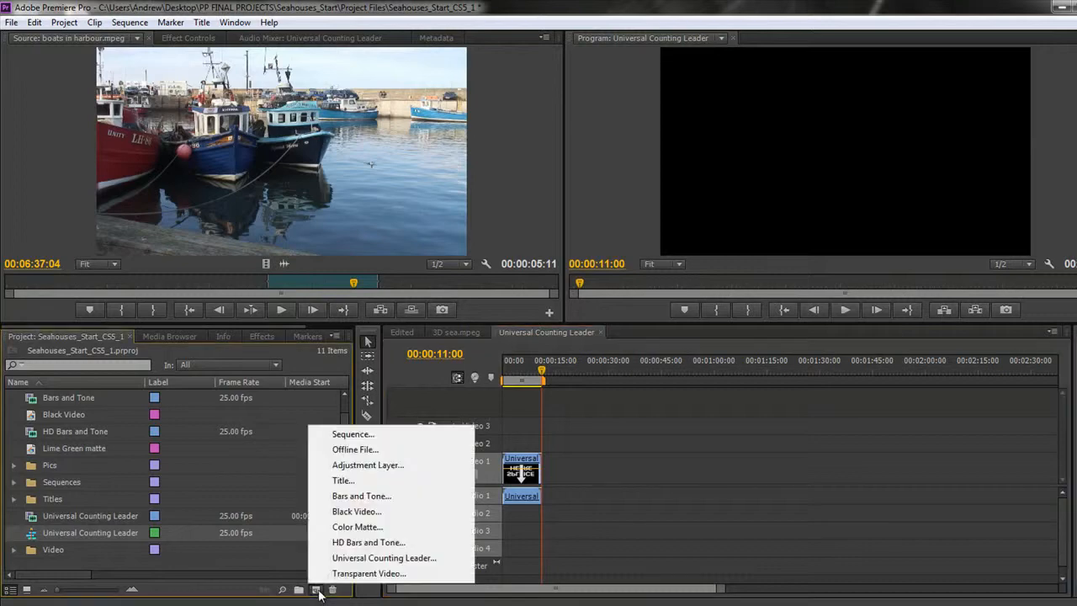
left_click(374, 574)
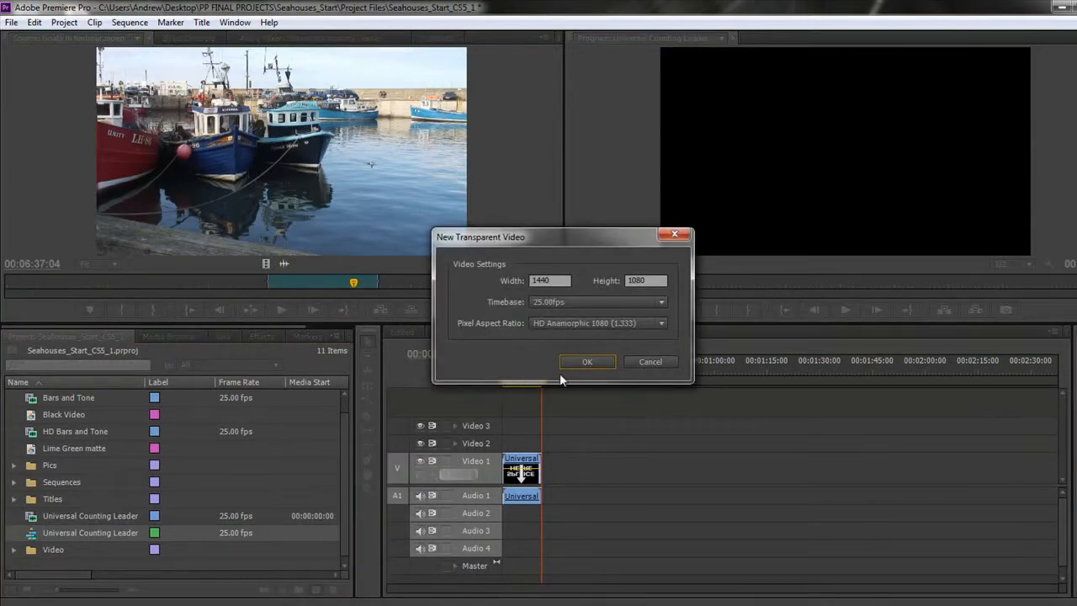
left_click(589, 361)
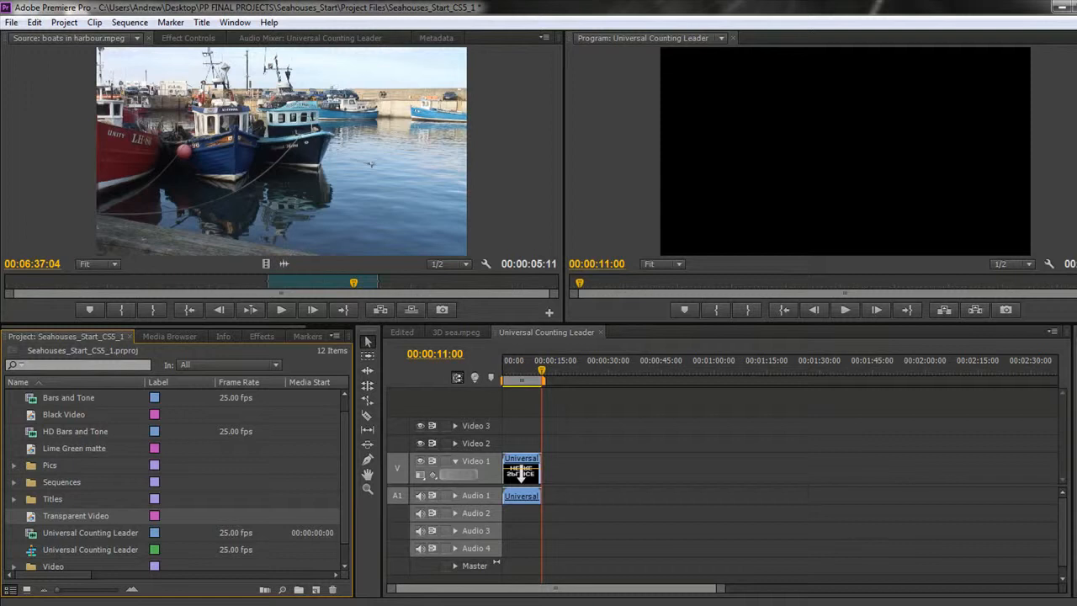
Place Black Video on Video 2 above the Universal Counting Leader clip, spanning the leader's full length.
left_click(32, 410)
left_click_drag(32, 416, 539, 439)
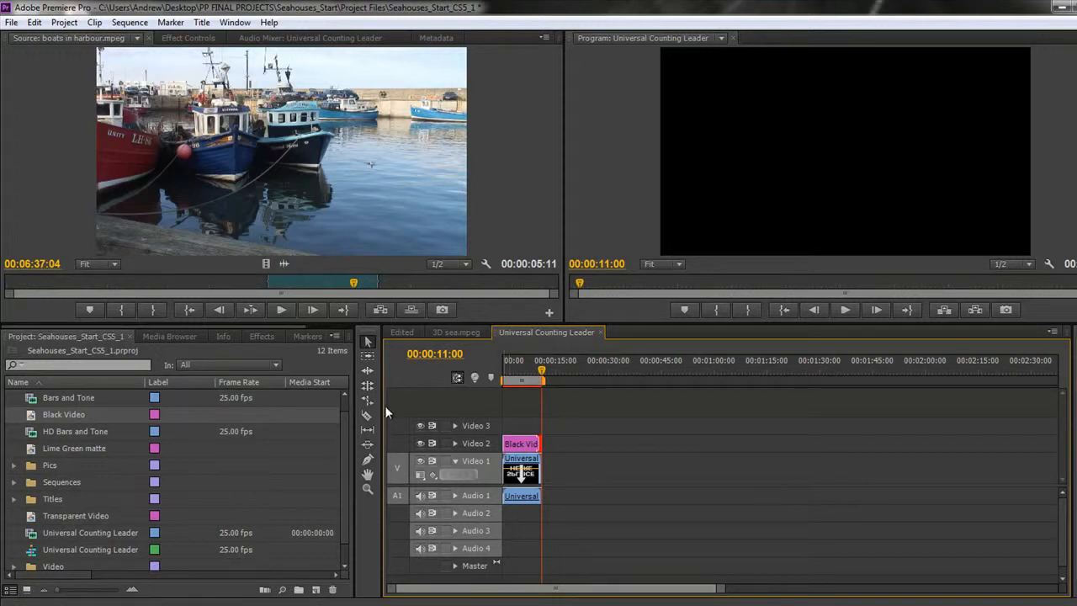
Apply the Checkerboard video effect from the Generate group to the Black Video clip on Video 2.
left_click(260, 338)
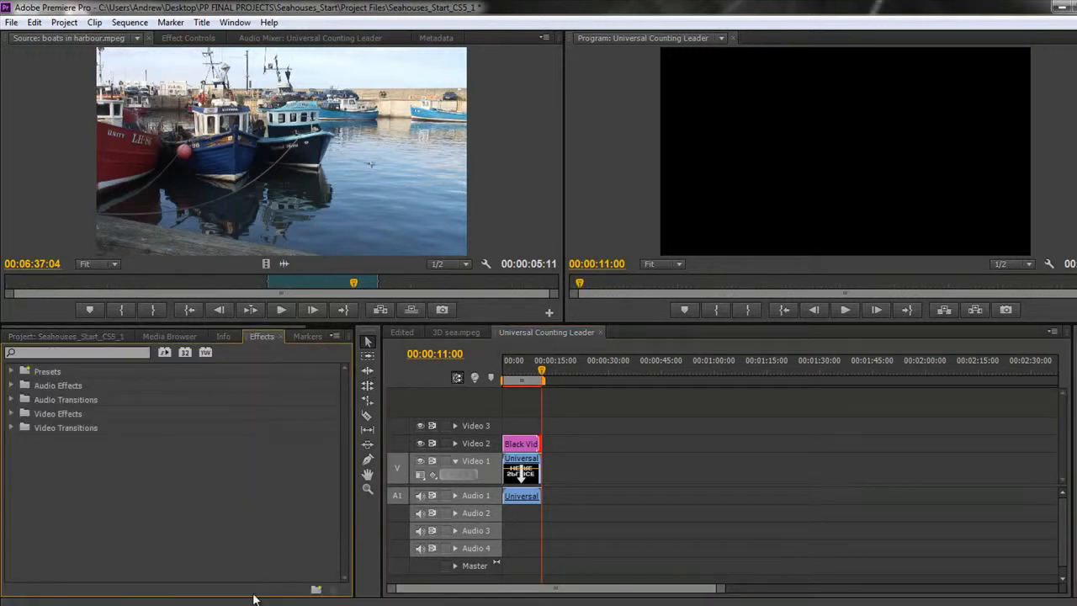
left_click(11, 413)
scroll(156, 473, "down", 2)
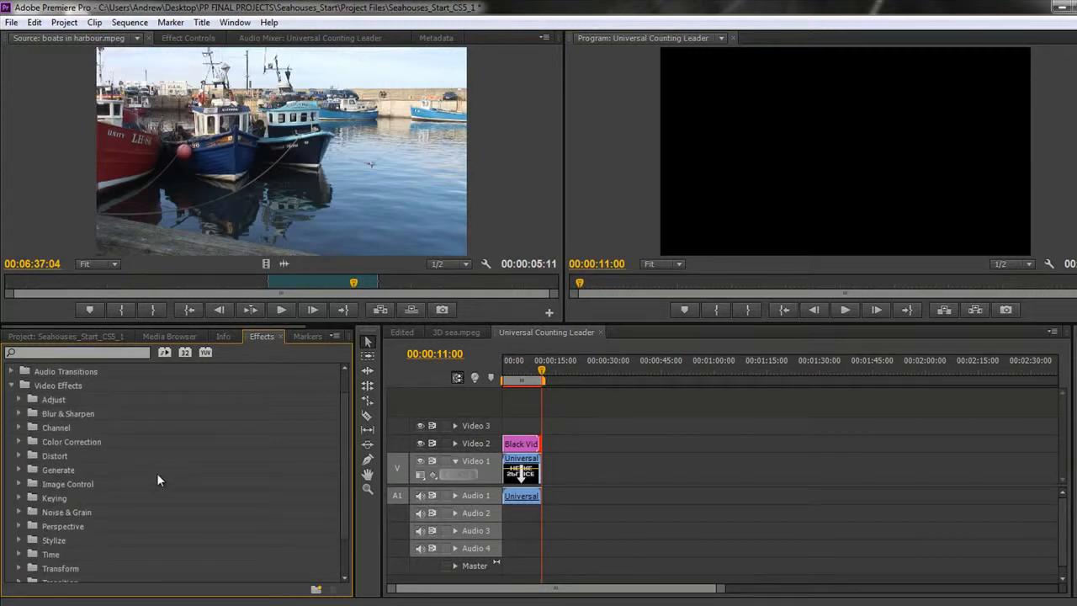
left_click(18, 468)
scroll(191, 478, "down", 1)
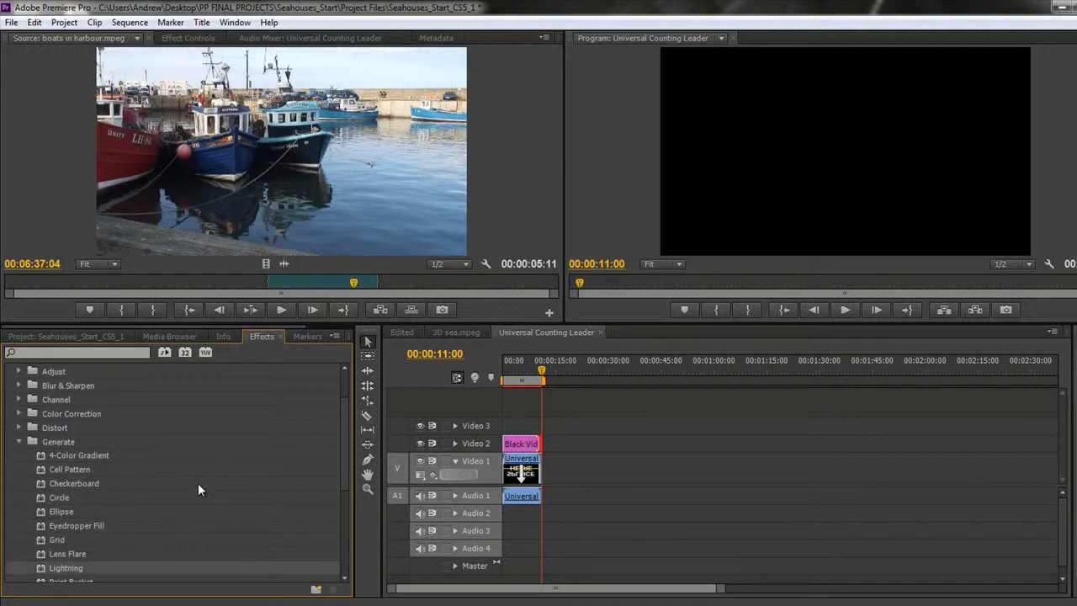
left_click(77, 483)
left_click_drag(77, 483, 510, 445)
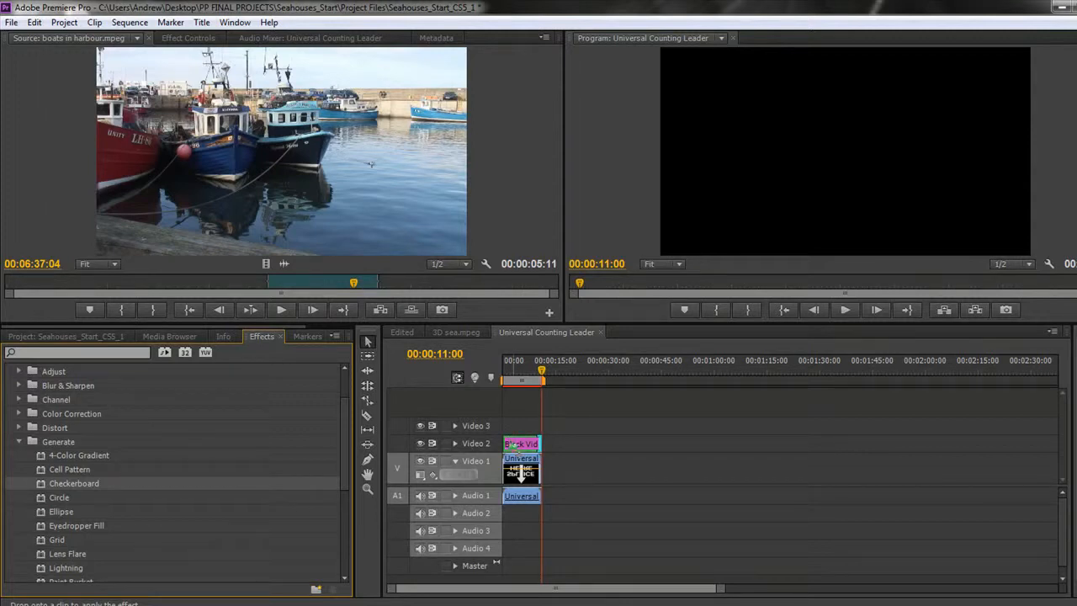
left_click_drag(512, 444, 514, 452)
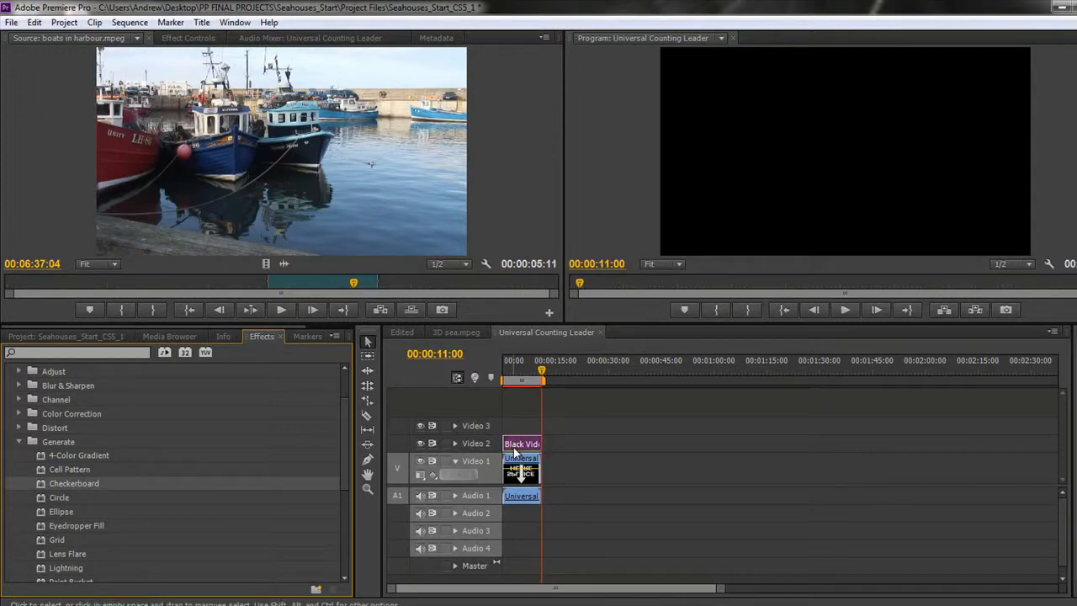
Move the playhead back to 00:00:07:05 to view the checkerboard over the counting leader.
left_click(540, 371)
left_click_drag(540, 371, 529, 371)
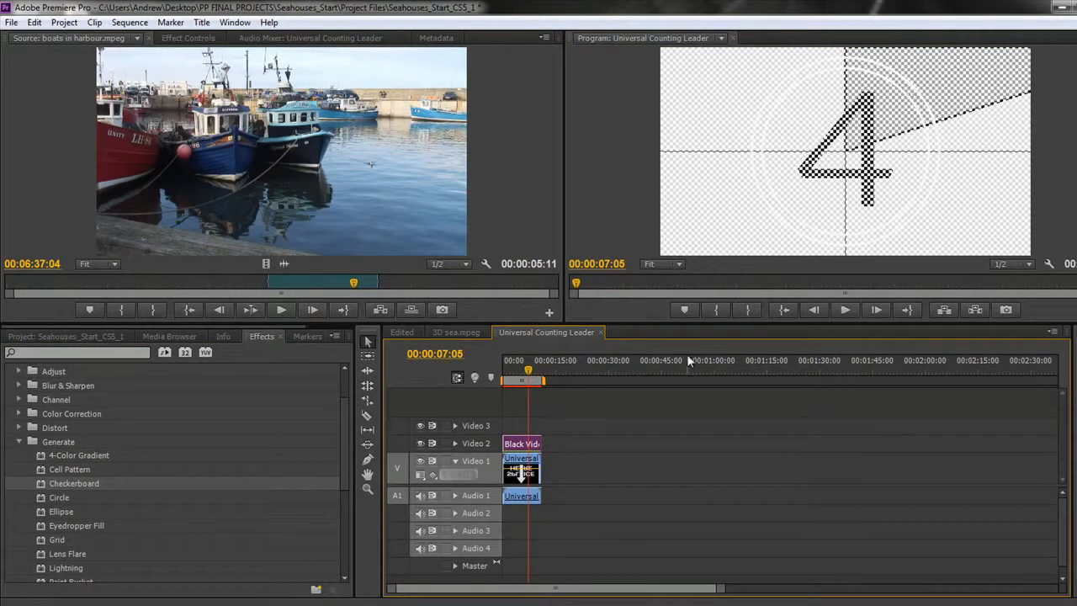
left_click(527, 375)
mouse_move(527, 375)
left_mouse_down()
mouse_move(512, 371)
mouse_move(528, 371)
left_mouse_up()
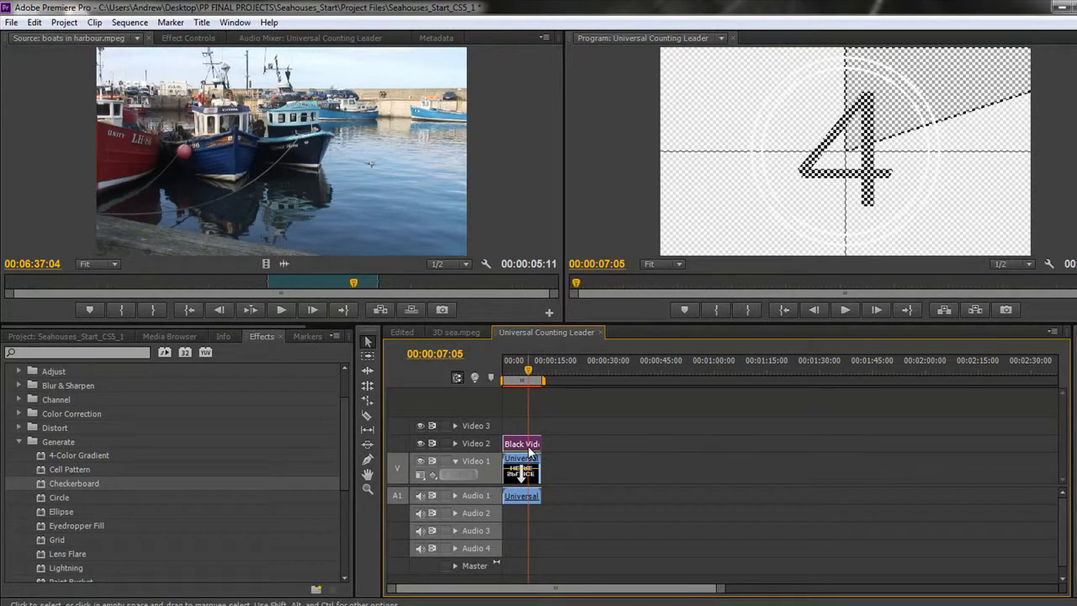
Place Transparent Video on Video 3 above the Black Video clip, aligned with the start of the sequence.
left_click(175, 553)
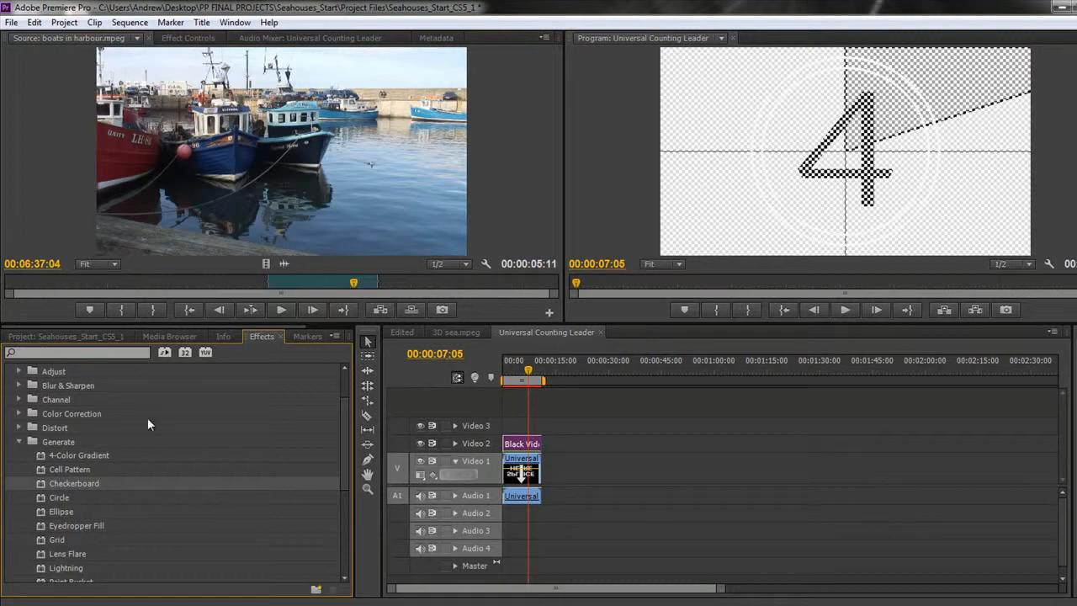
left_click(84, 336)
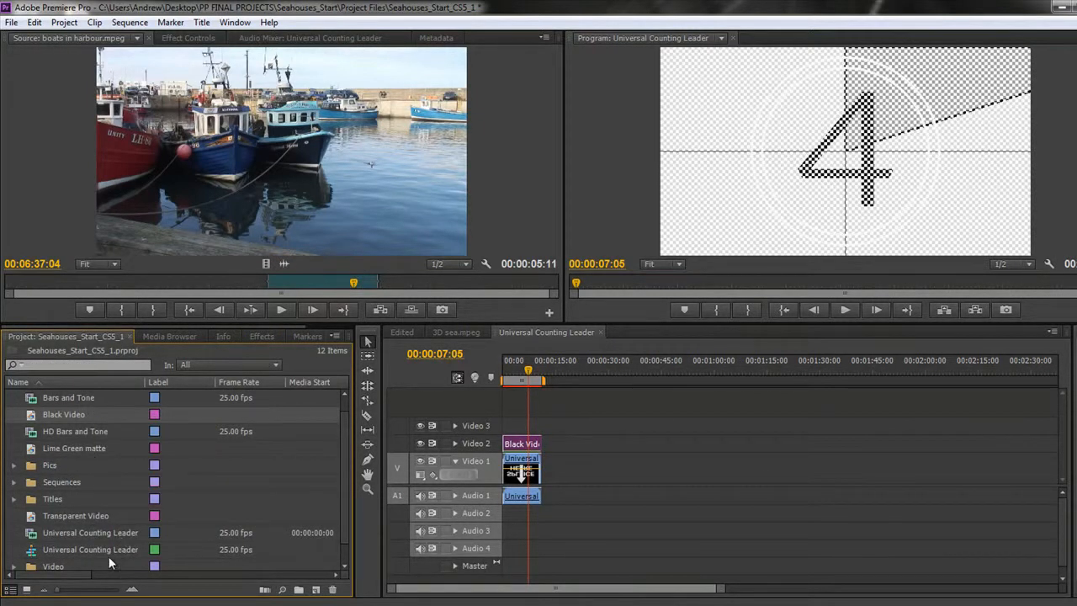
left_click_drag(76, 516, 543, 424)
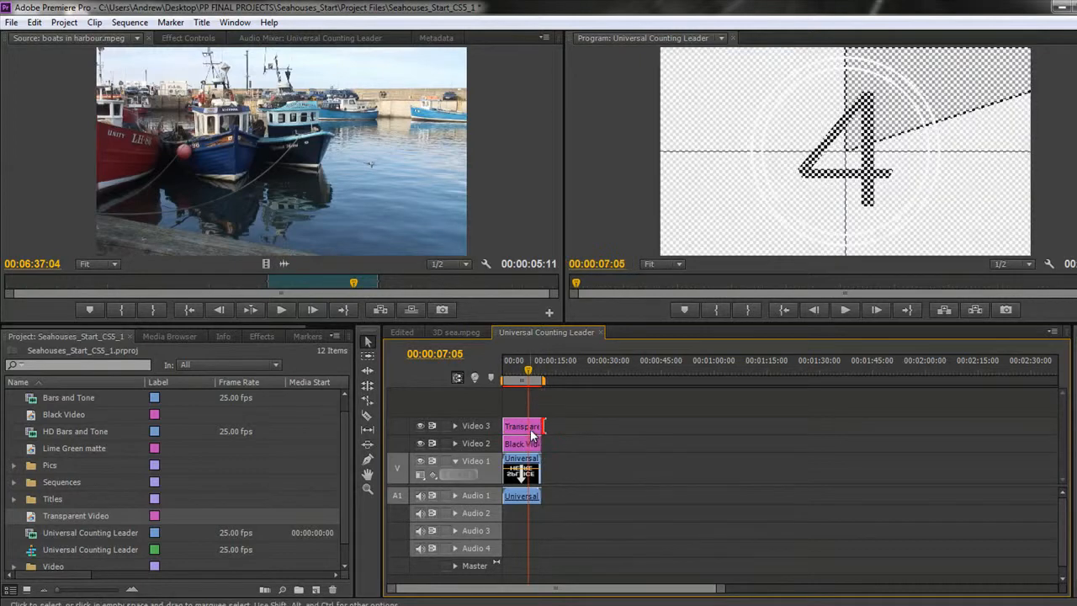
Apply the Lightning effect from the Generate group to the Transparent Video clip on Video 3.
left_click(261, 335)
scroll(74, 503, "down", 1)
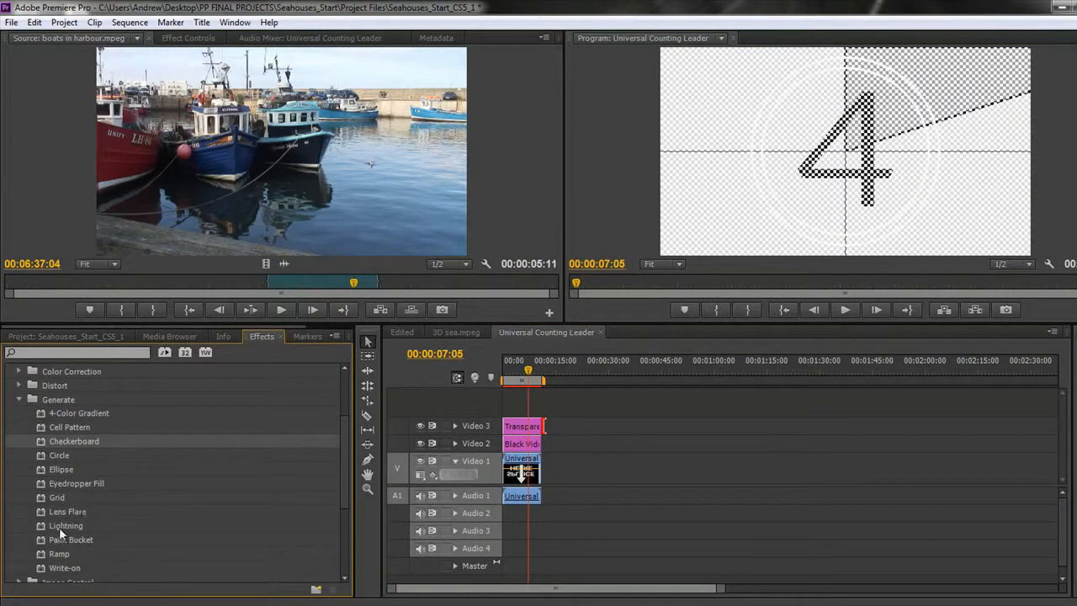
left_click_drag(58, 523, 523, 425)
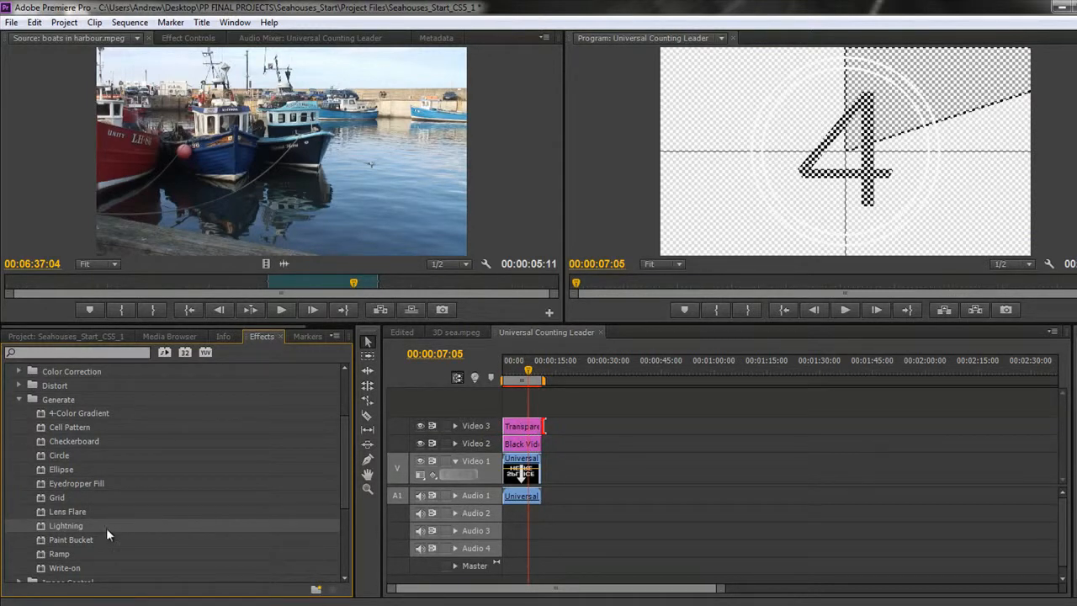
left_click(523, 428)
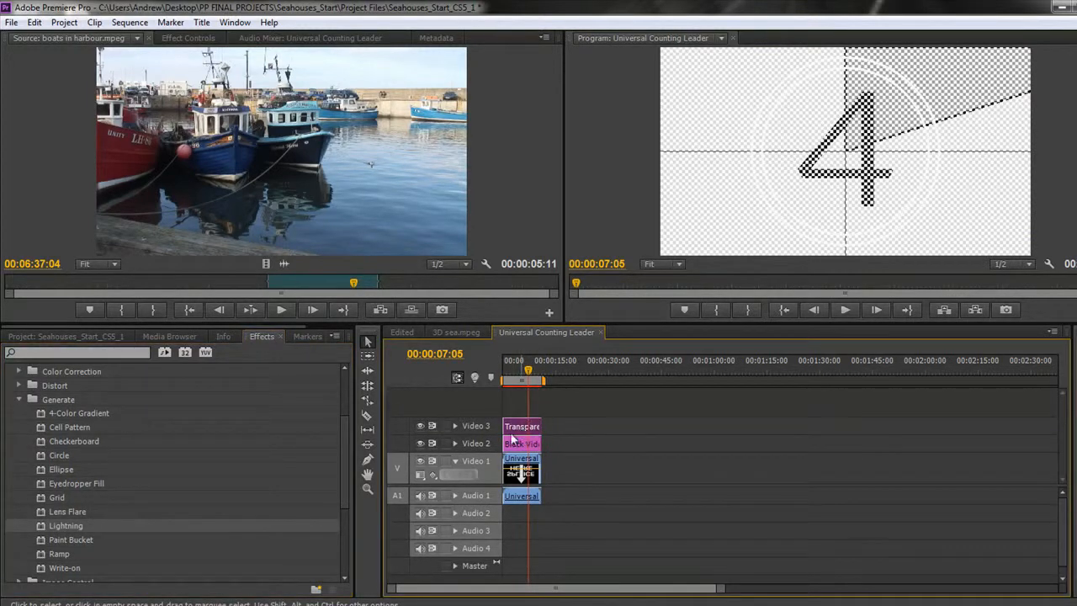
left_click(76, 523)
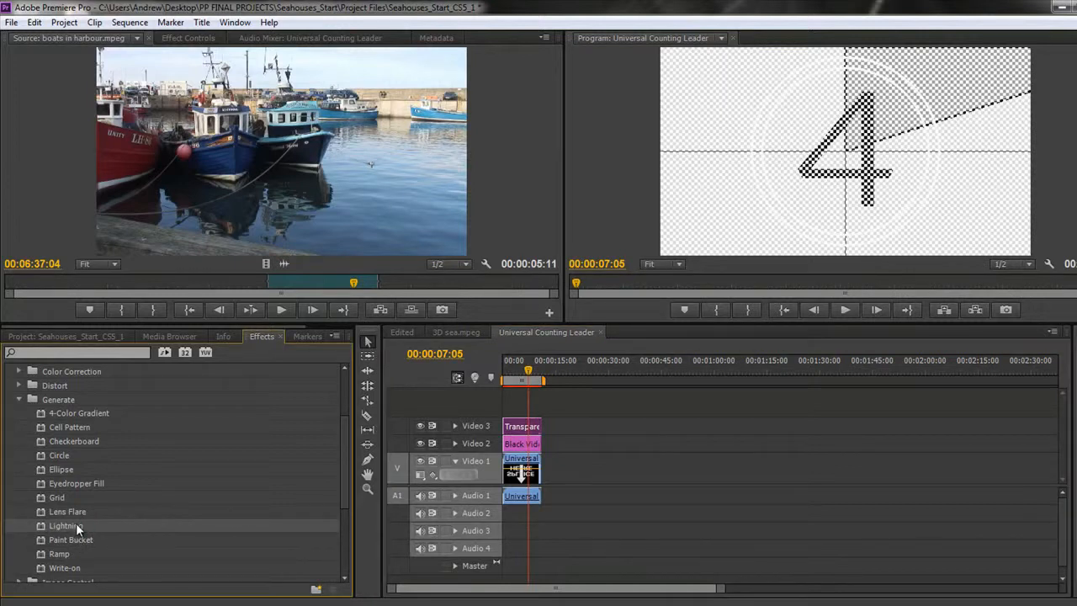
Hide Video 2 and Video 1, and play the lightning on Video 3 by itself.
left_click(420, 444)
left_click(421, 461)
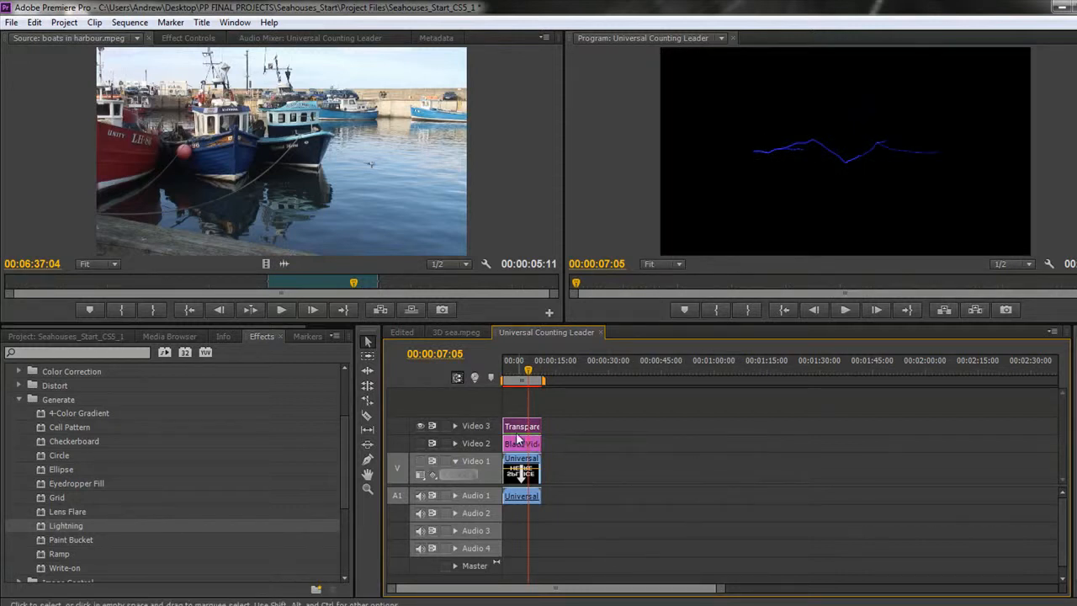
key("space")
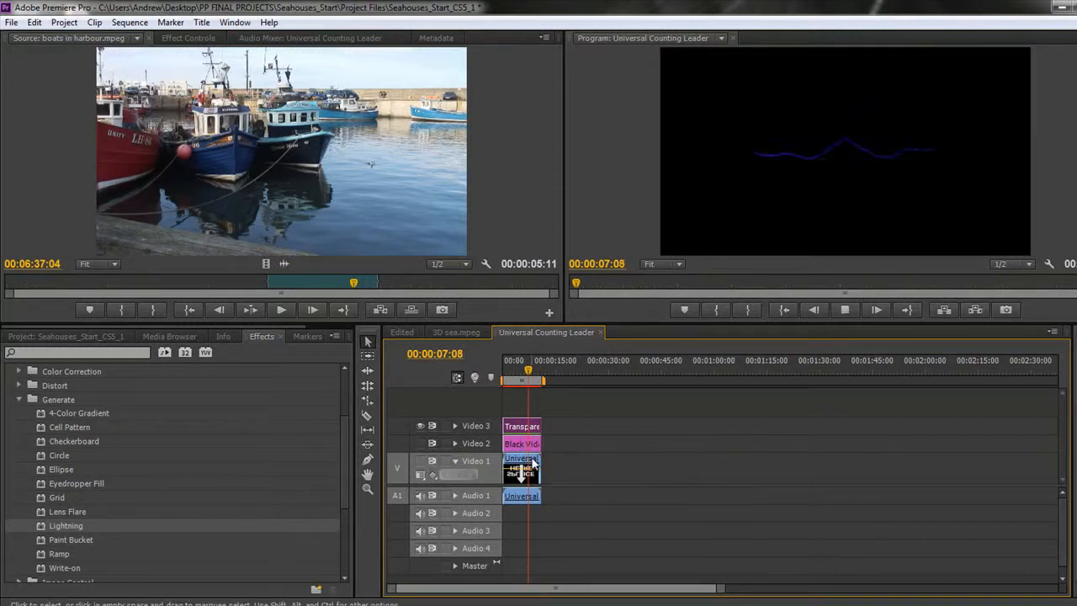
Show Video 1 again and play the lightning over the counting leader, replaying it from an earlier point.
left_click(421, 461)
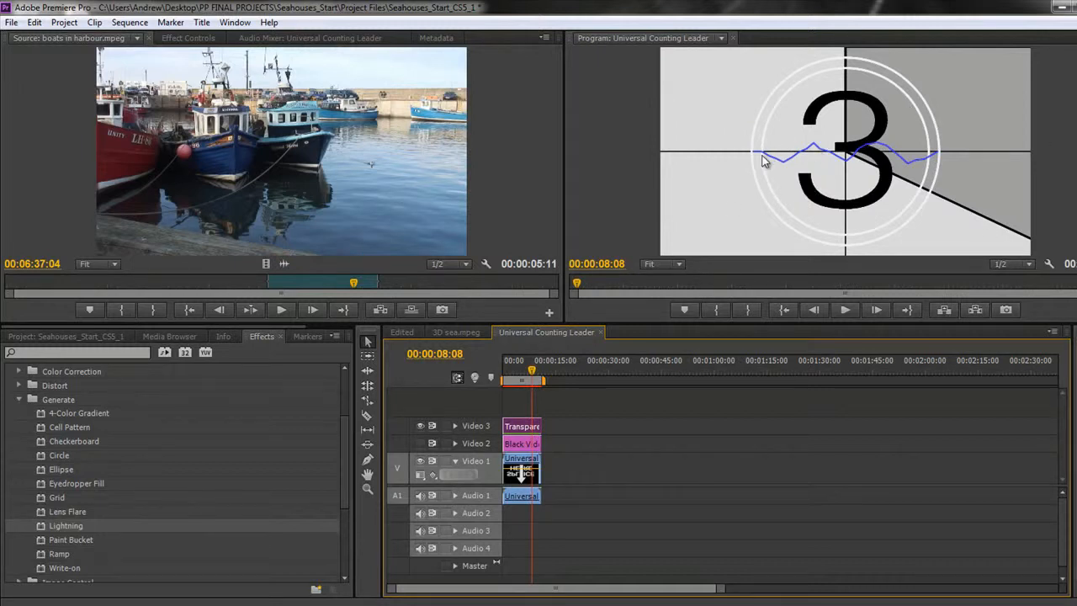
key("space")
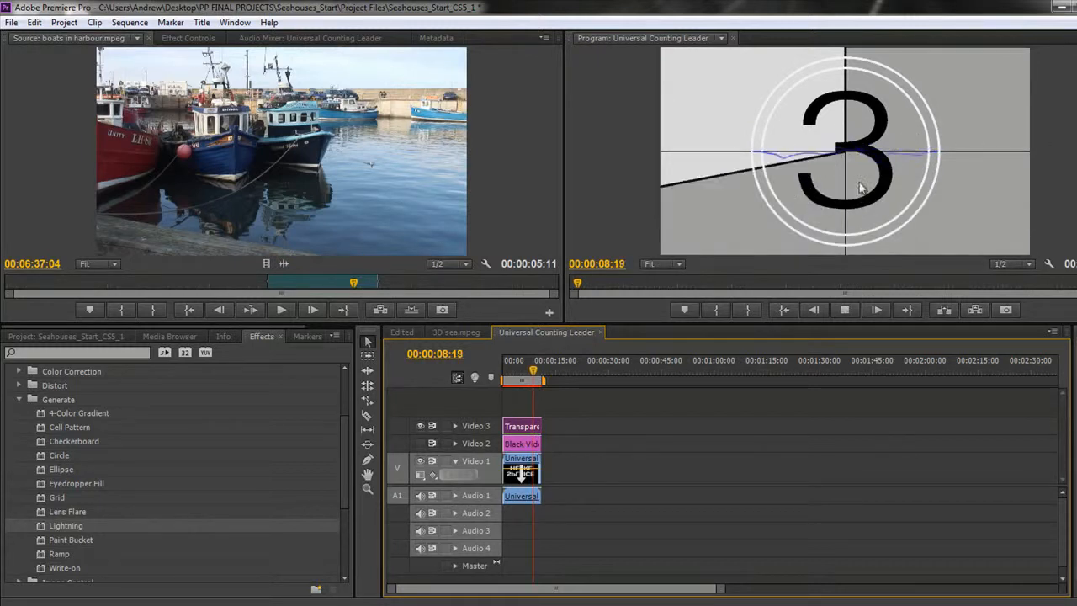
key("space")
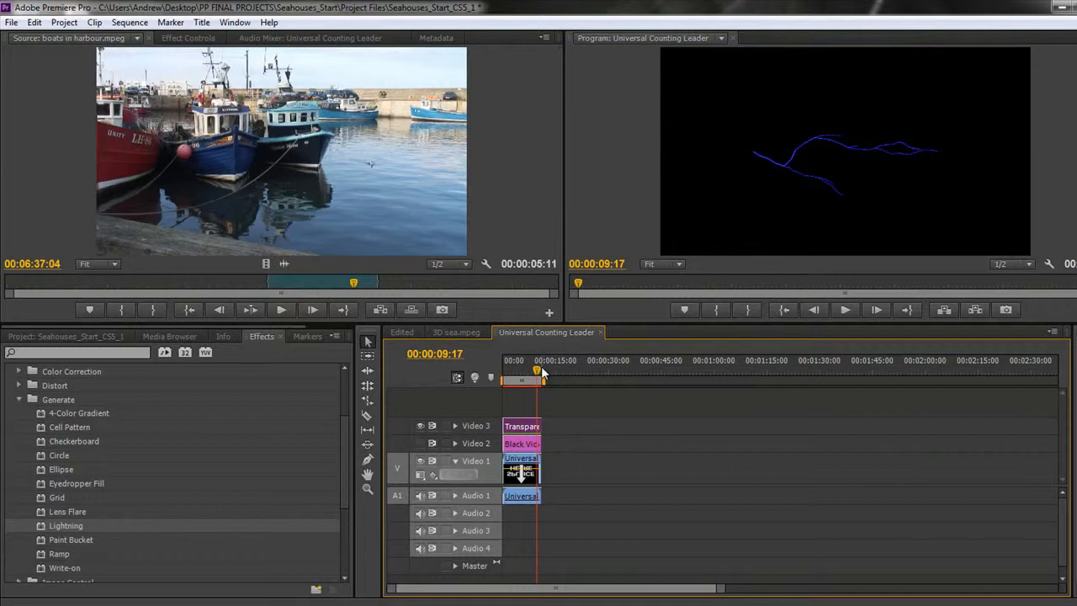
left_click_drag(537, 370, 513, 371)
key("space")
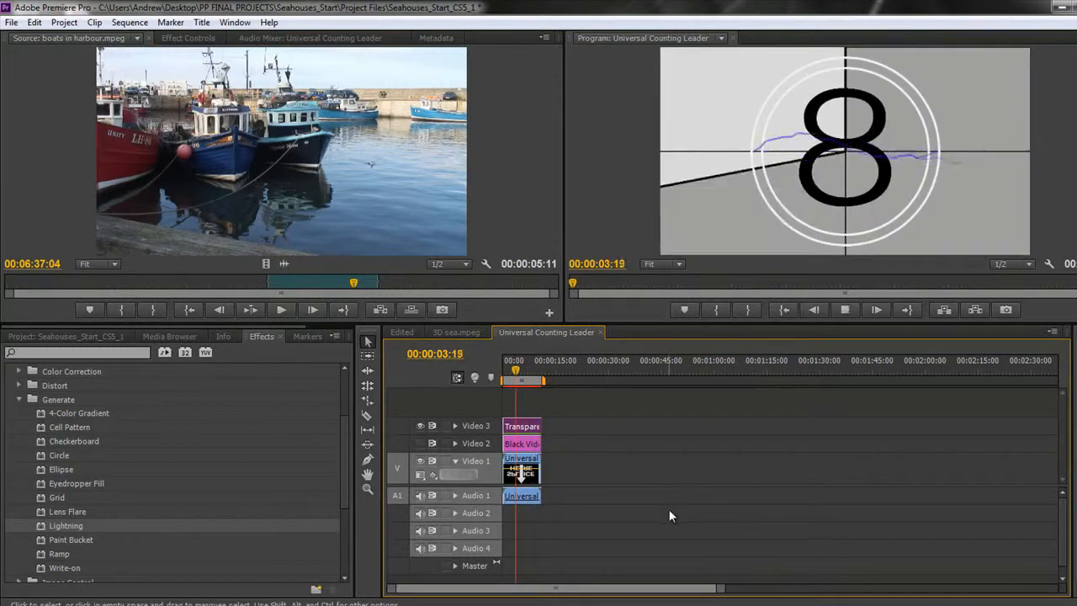
key("space")
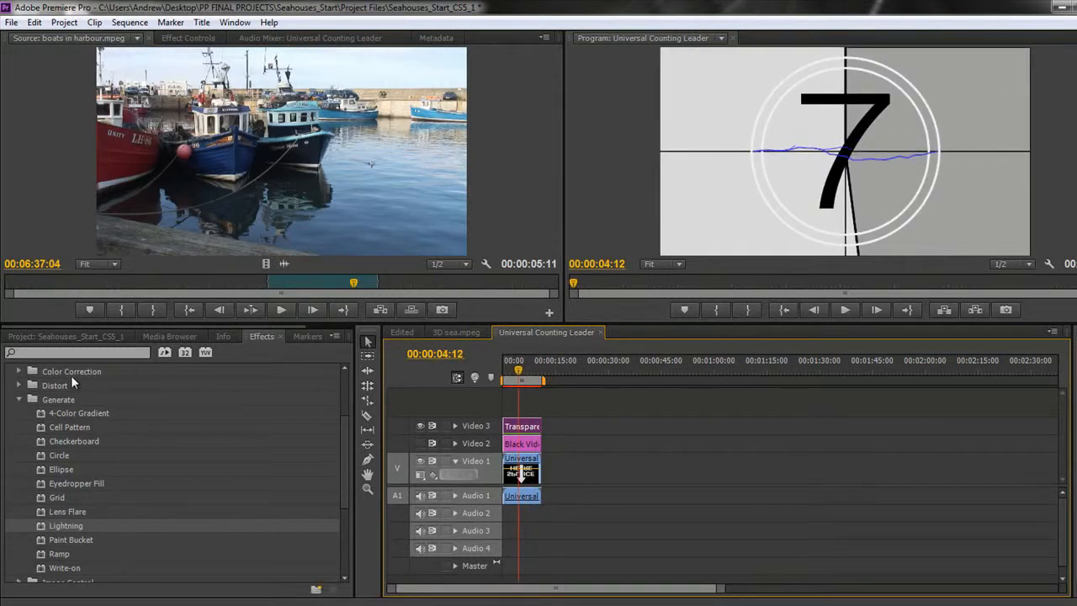
Open the list of new item types for the project.
left_click(67, 338)
left_click(316, 588)
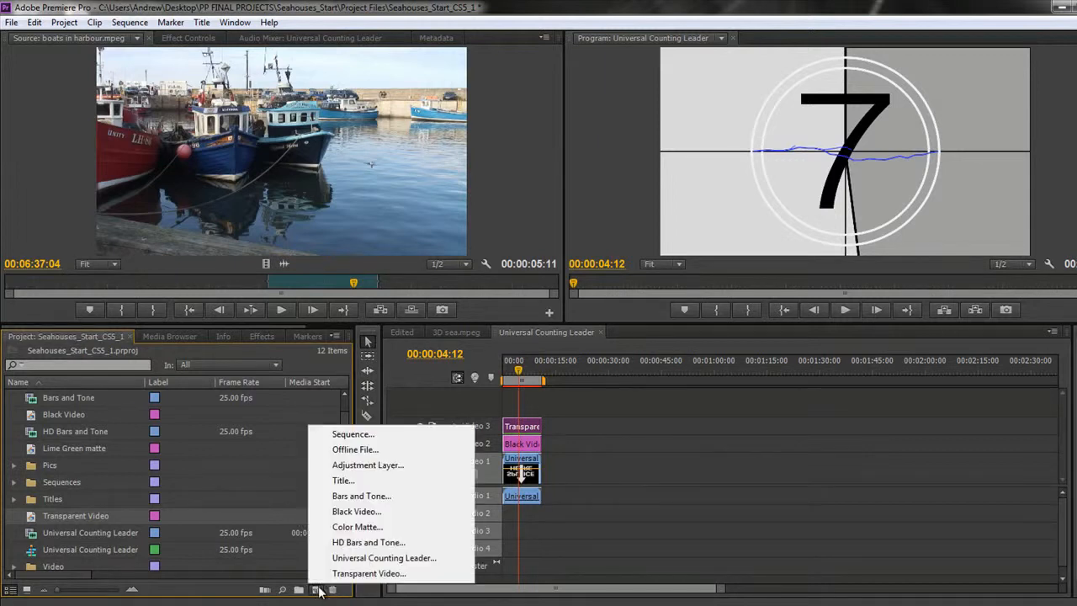